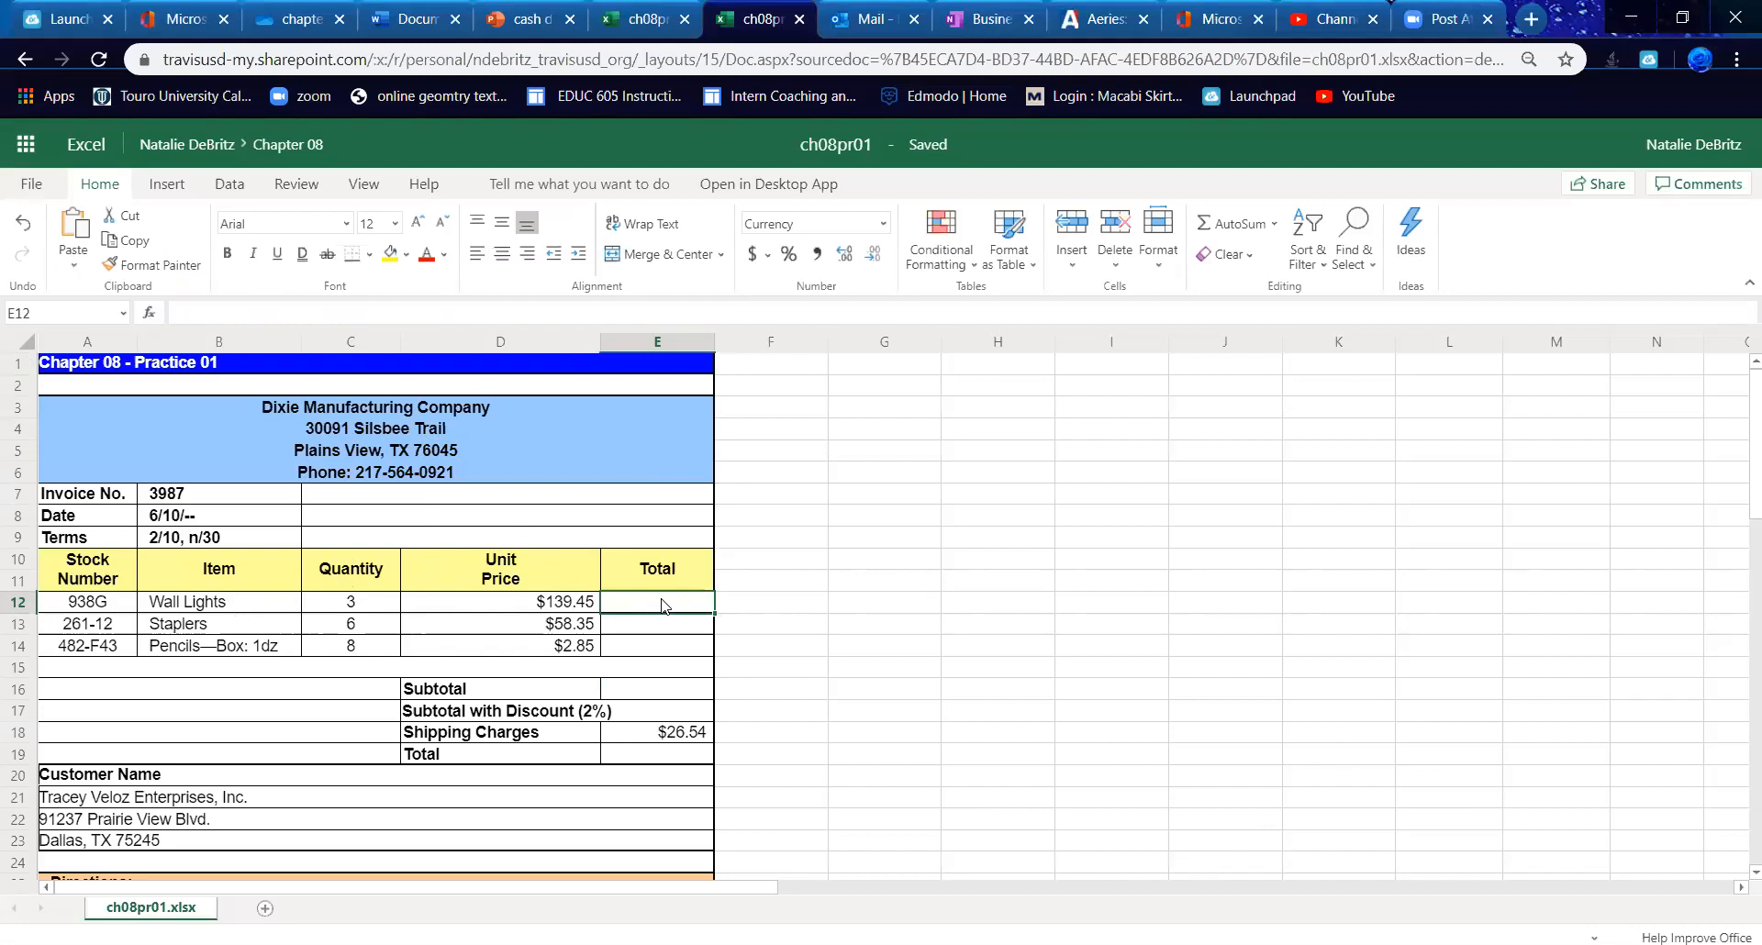
- Calculate the Wall Lights total in E12 with the formula =C12*D12
click(350, 601)
text(*)
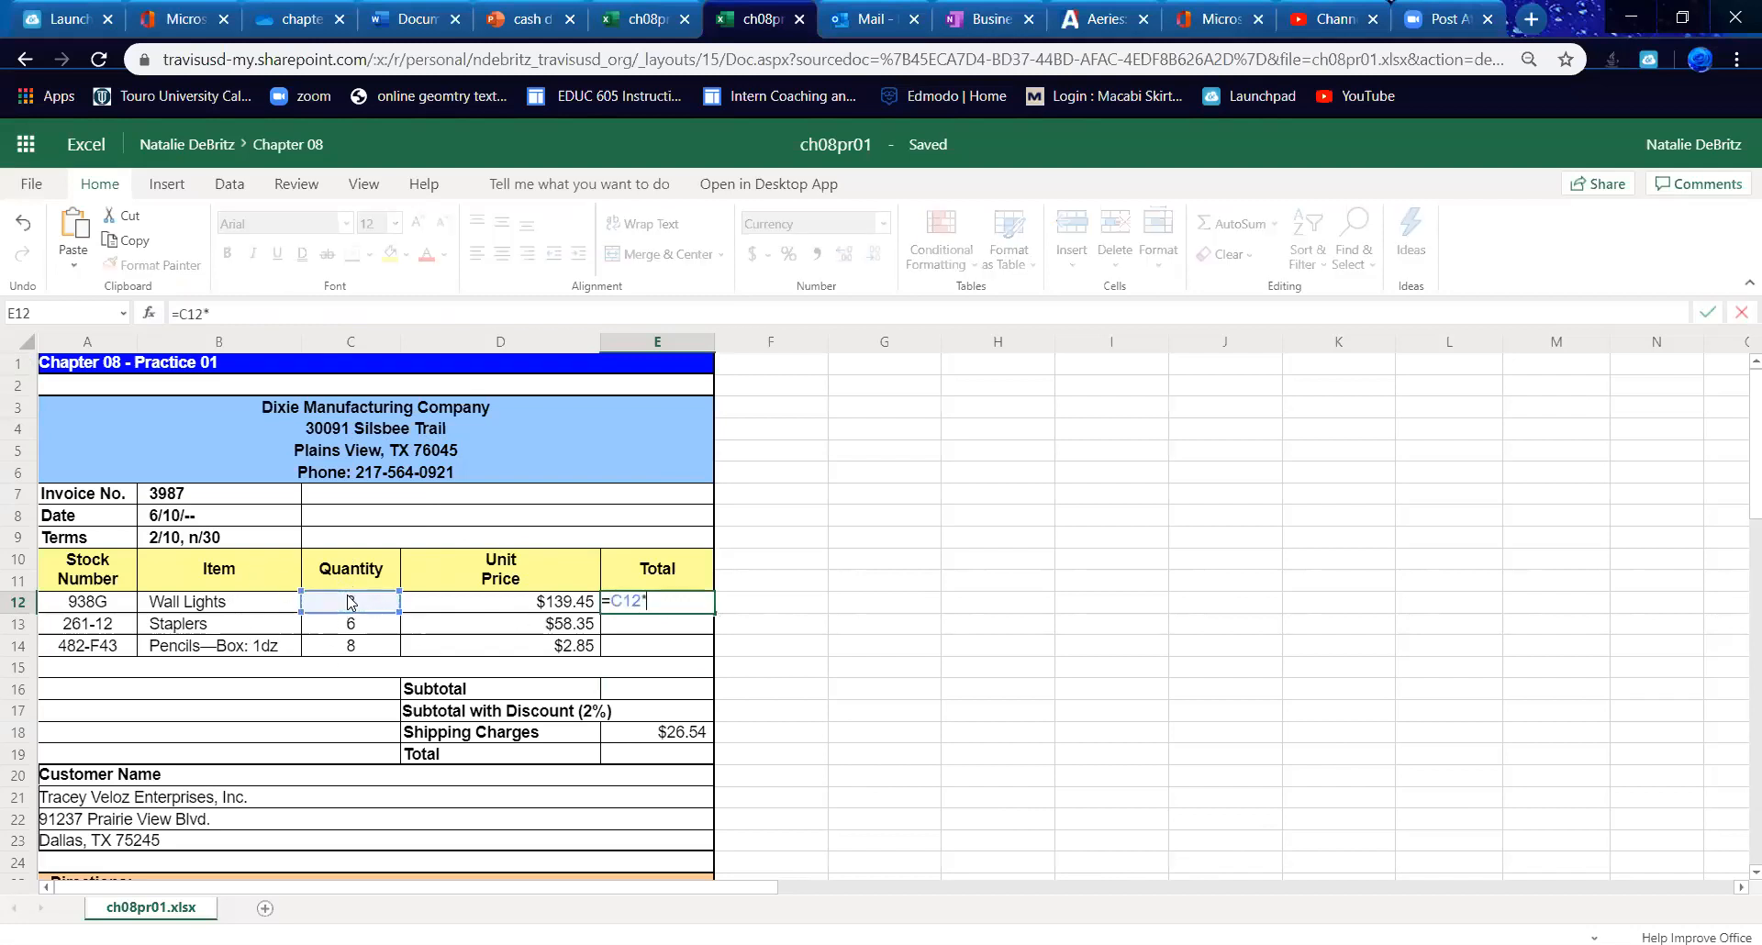
click(533, 603)
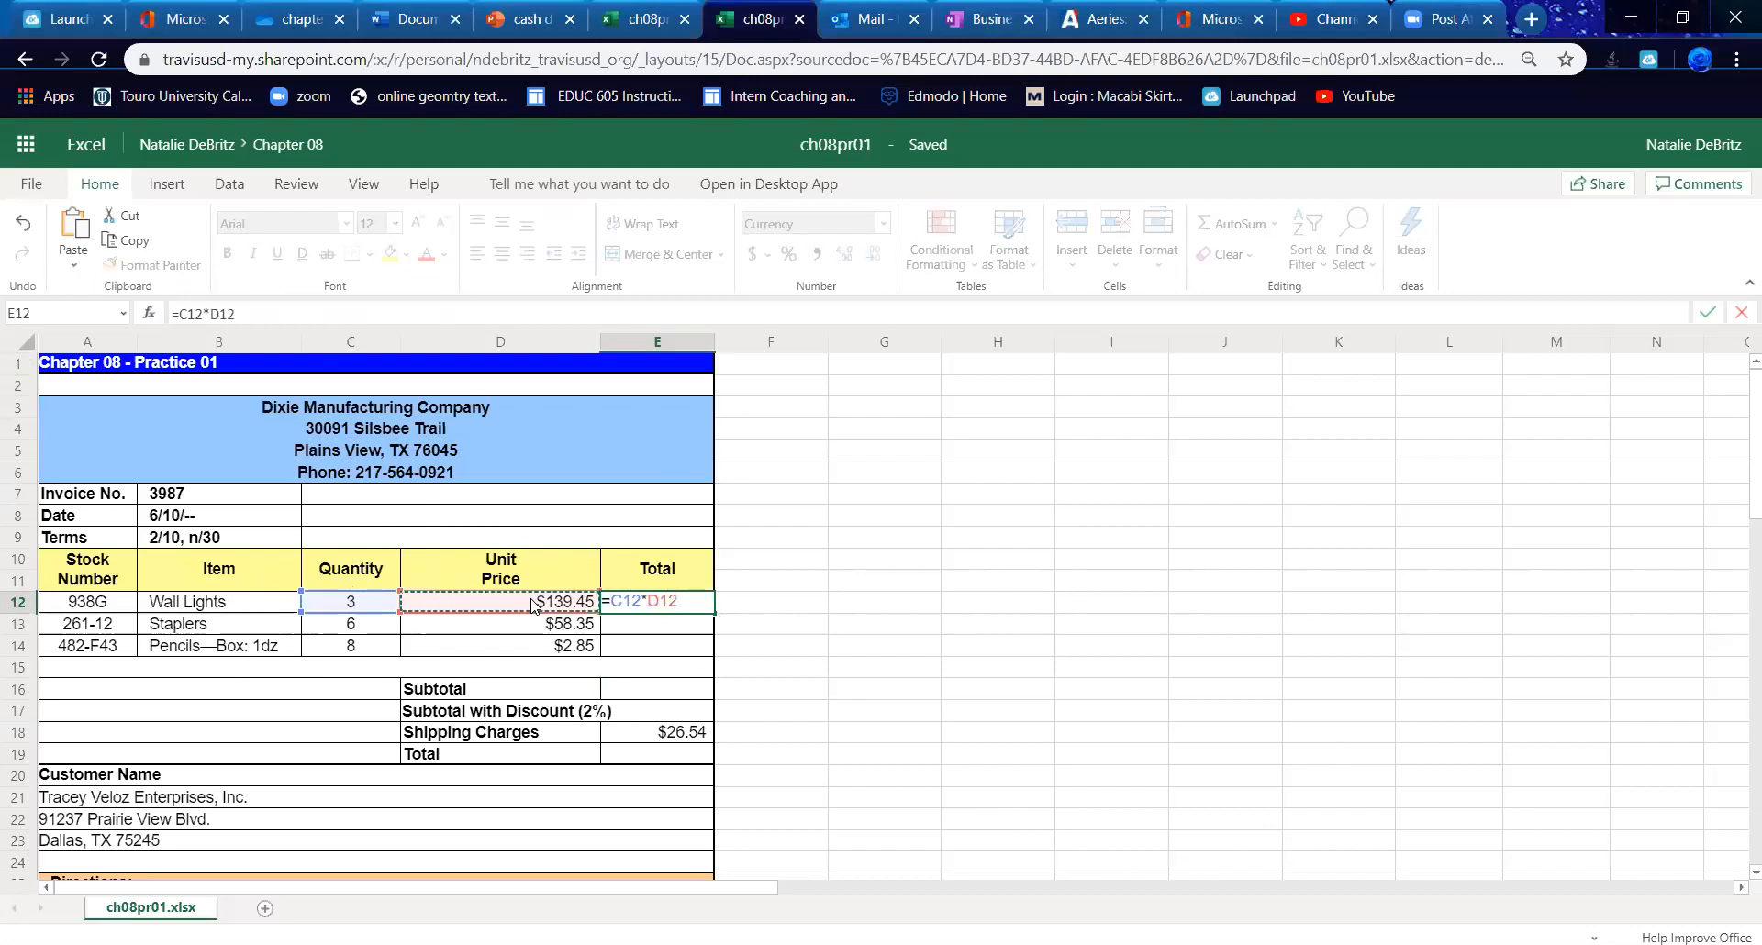
key(Return)
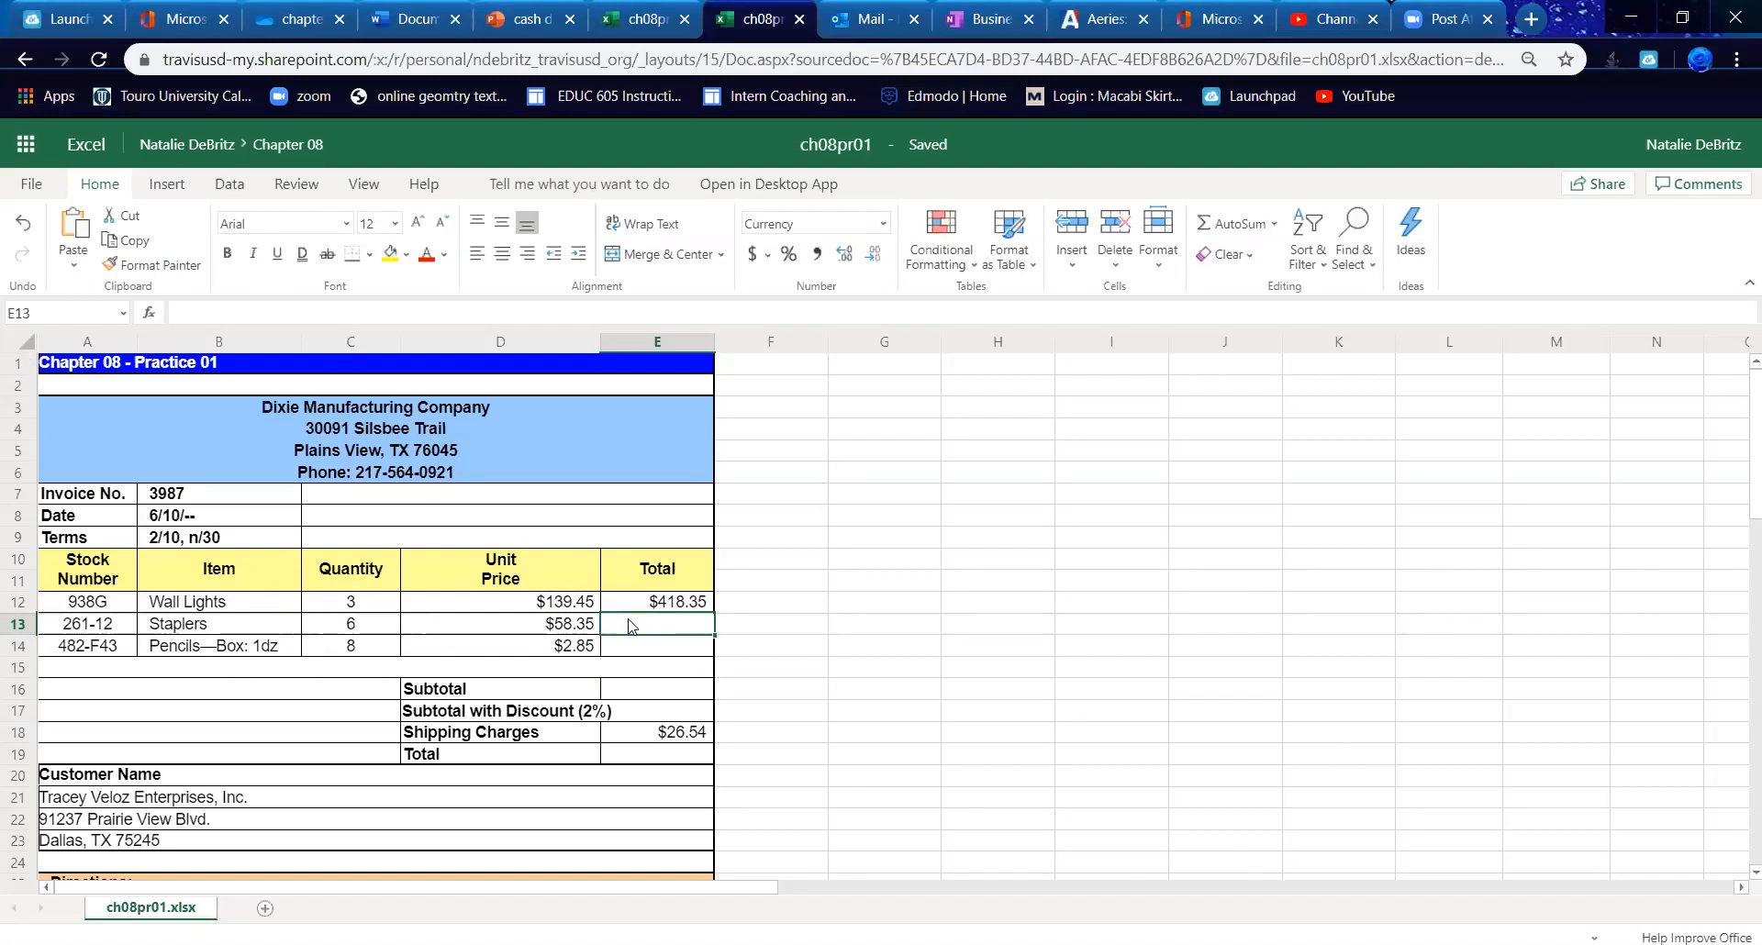
- Calculate the Staplers total in E13 as quantity times unit price with =C13*D13
text(=)
click(361, 627)
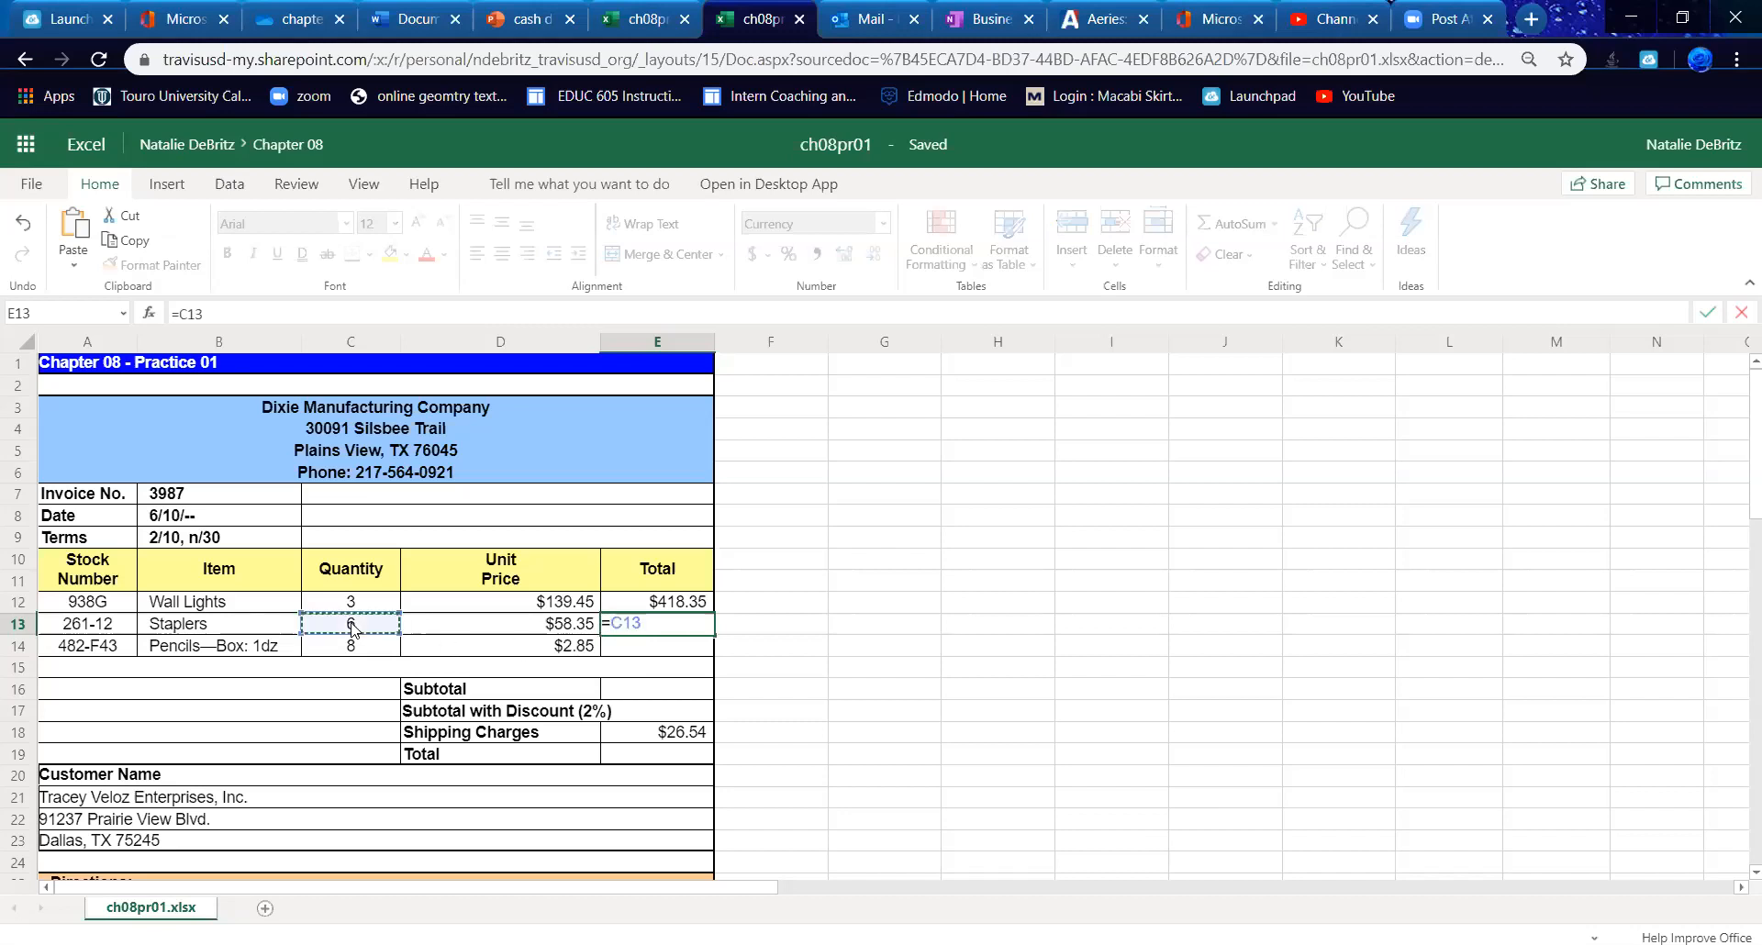
text(*)
click(496, 631)
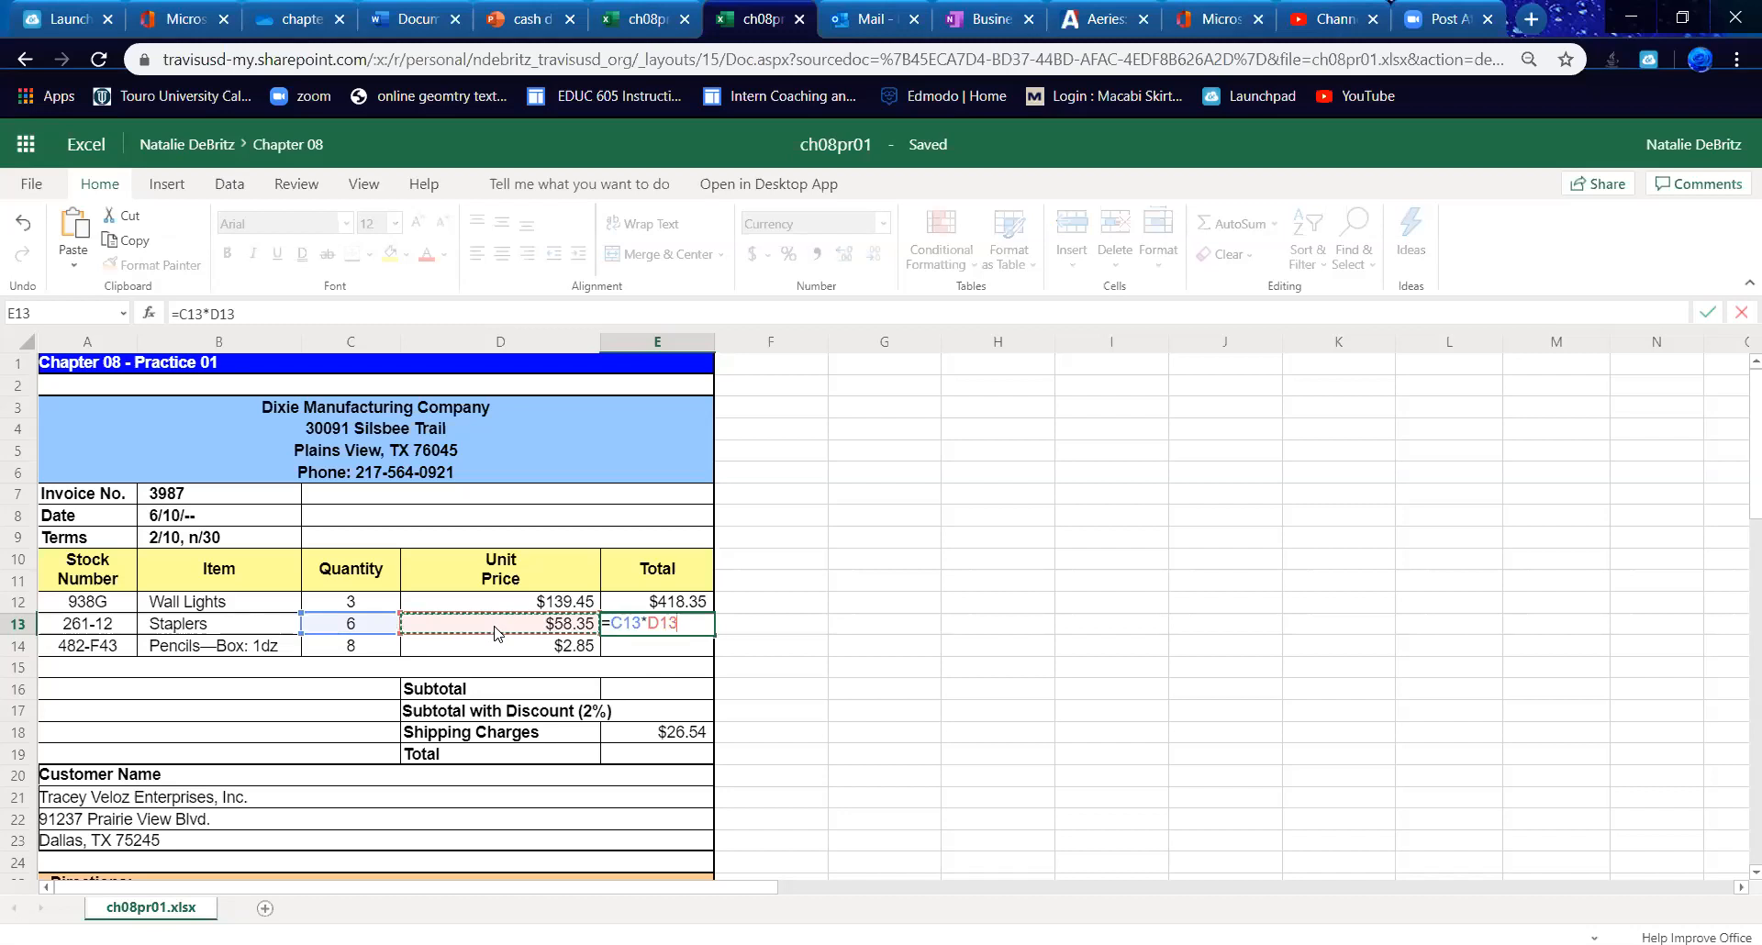
key(Return)
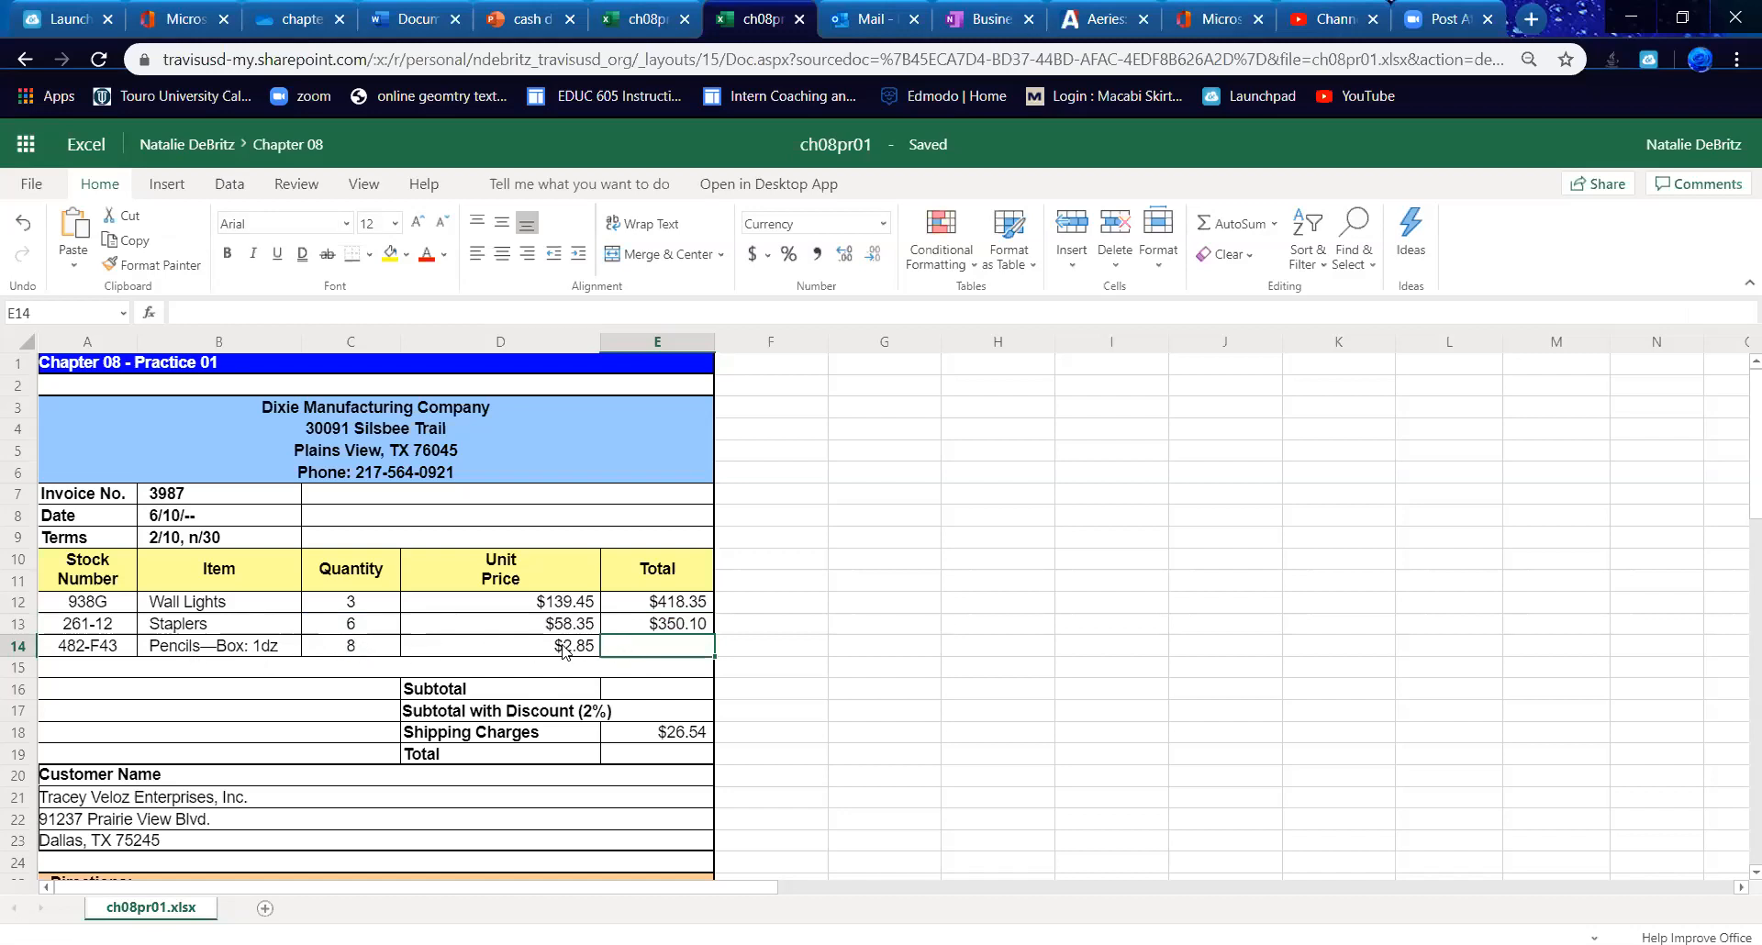
- Calculate the Pencils total in E14 with the formula =C14*D14
text(=)
click(344, 648)
text(*)
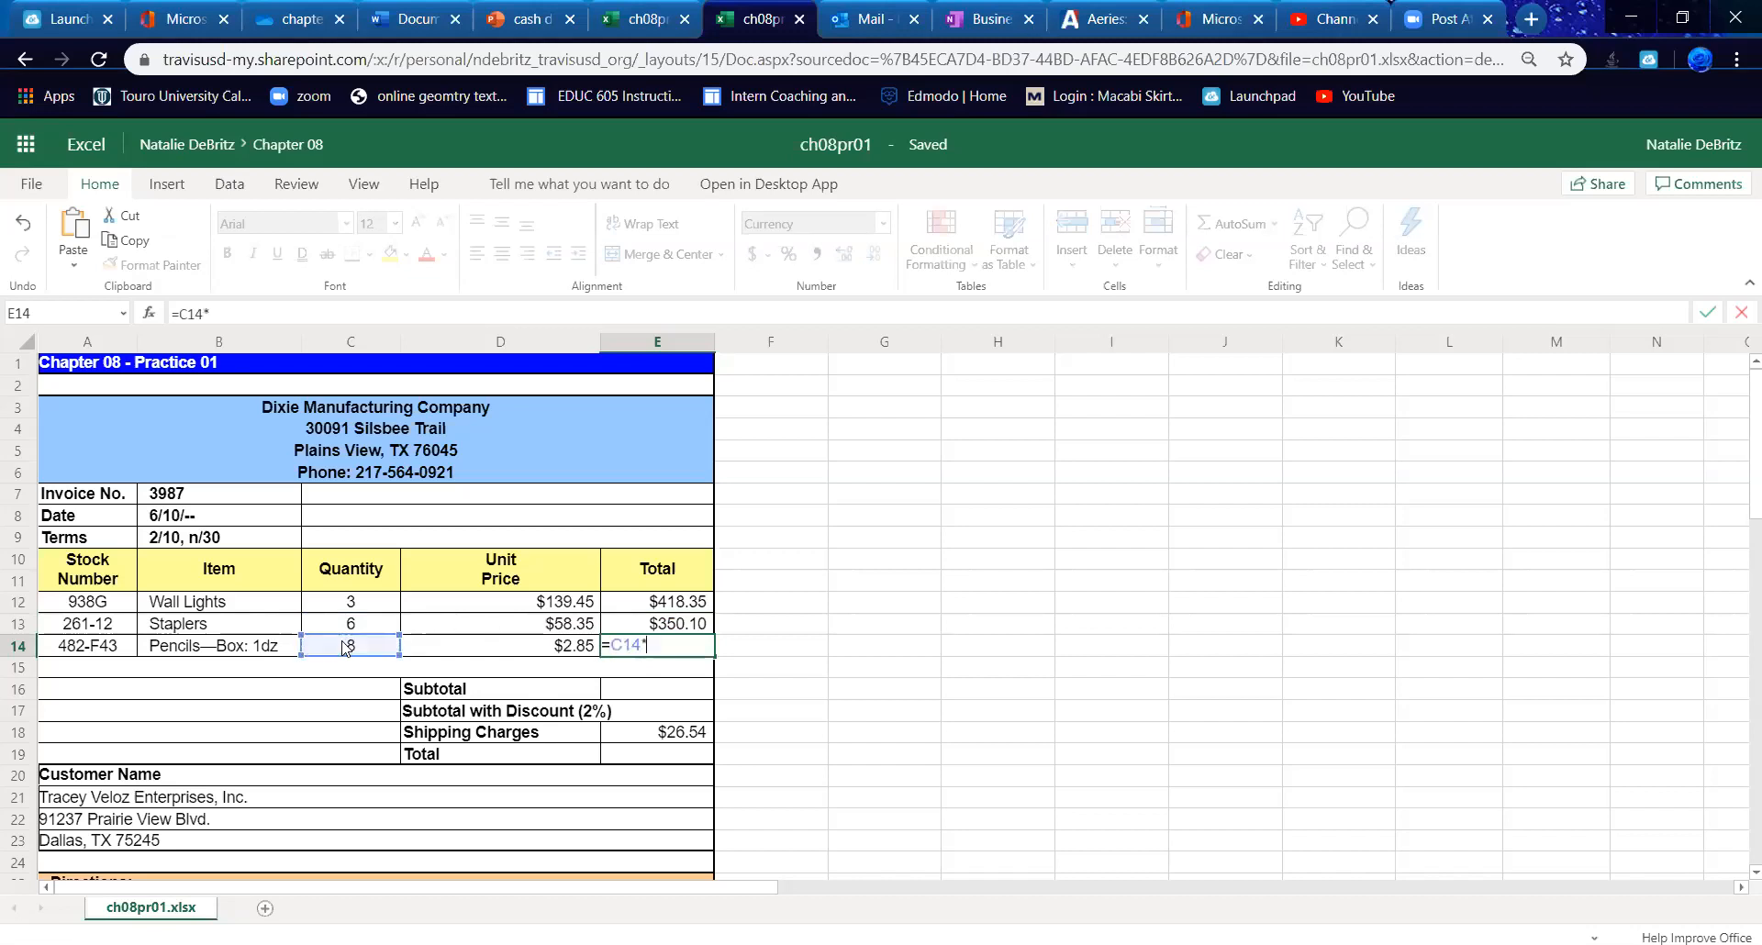
click(446, 649)
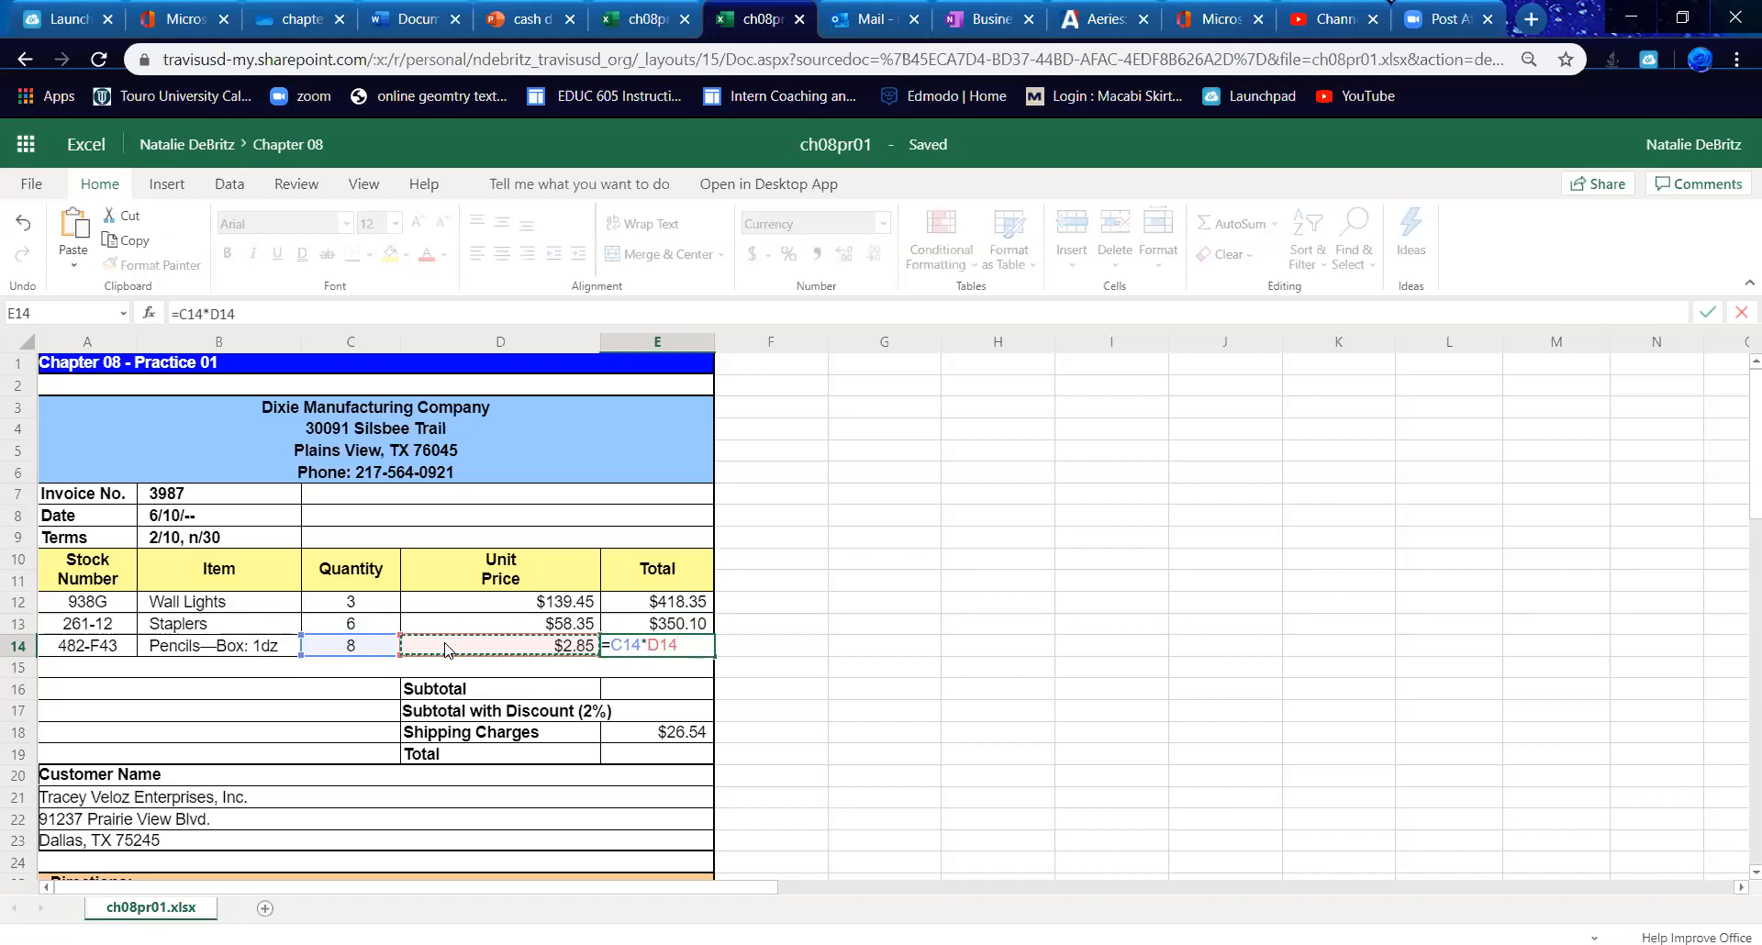
key(Return)
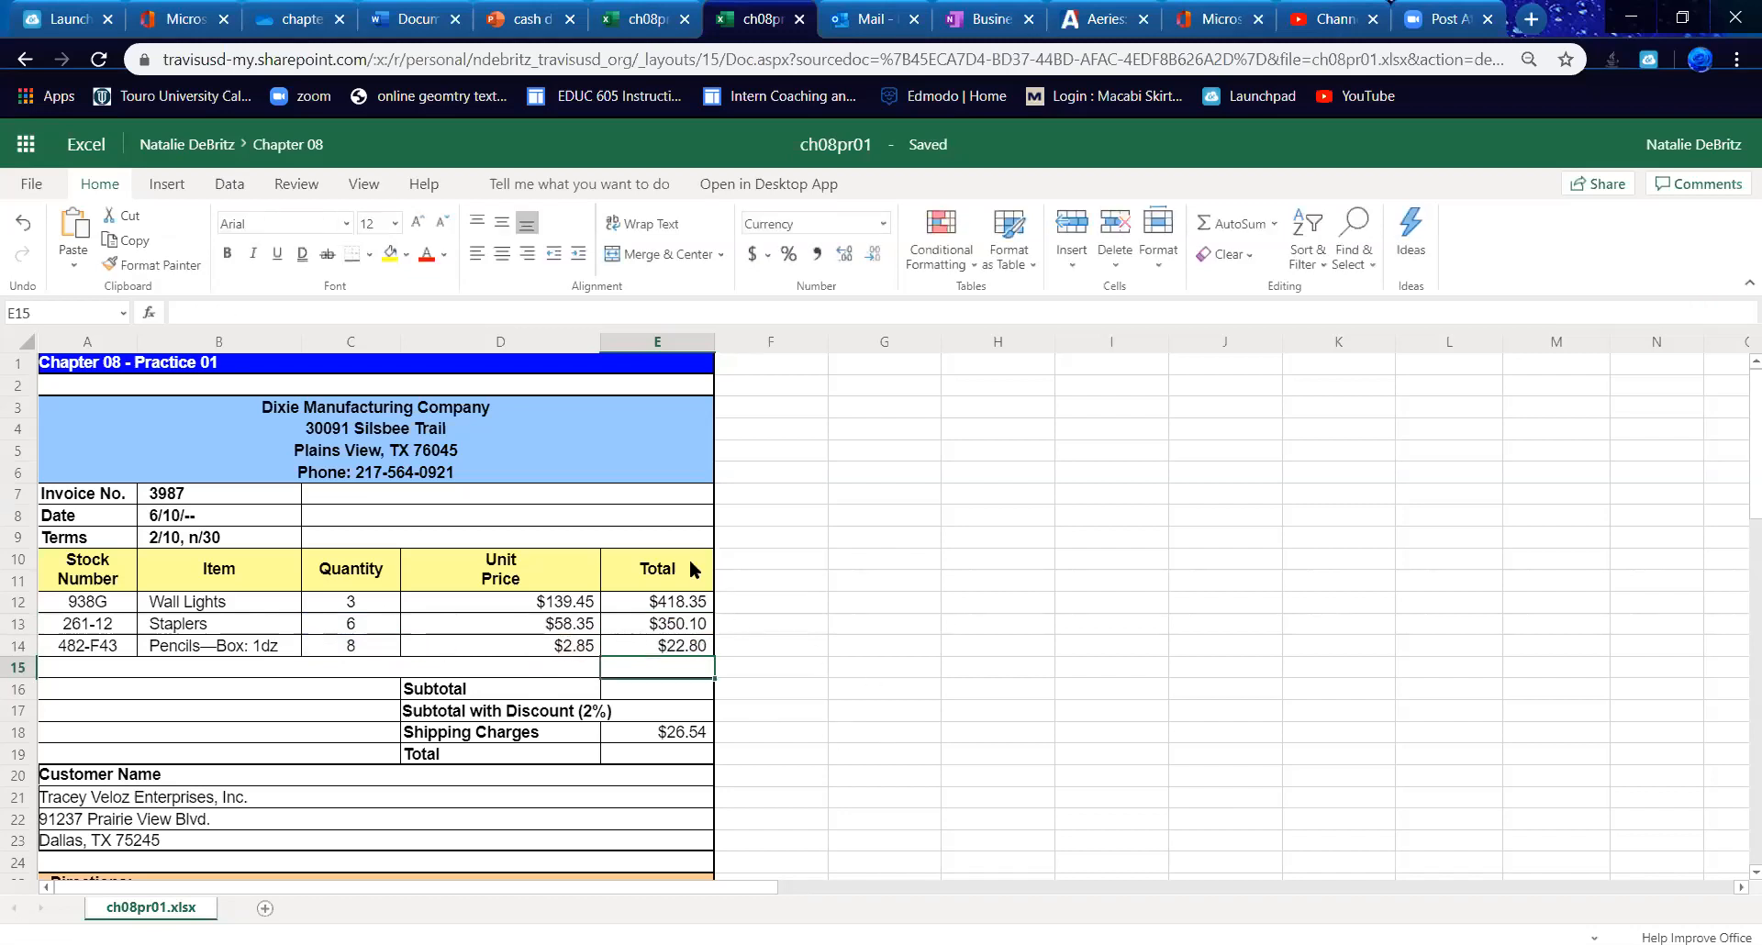
- Insert an AutoSum of E12:E15 in the Subtotal cell E16 and undo its accidental move to E15
click(667, 695)
click(1230, 223)
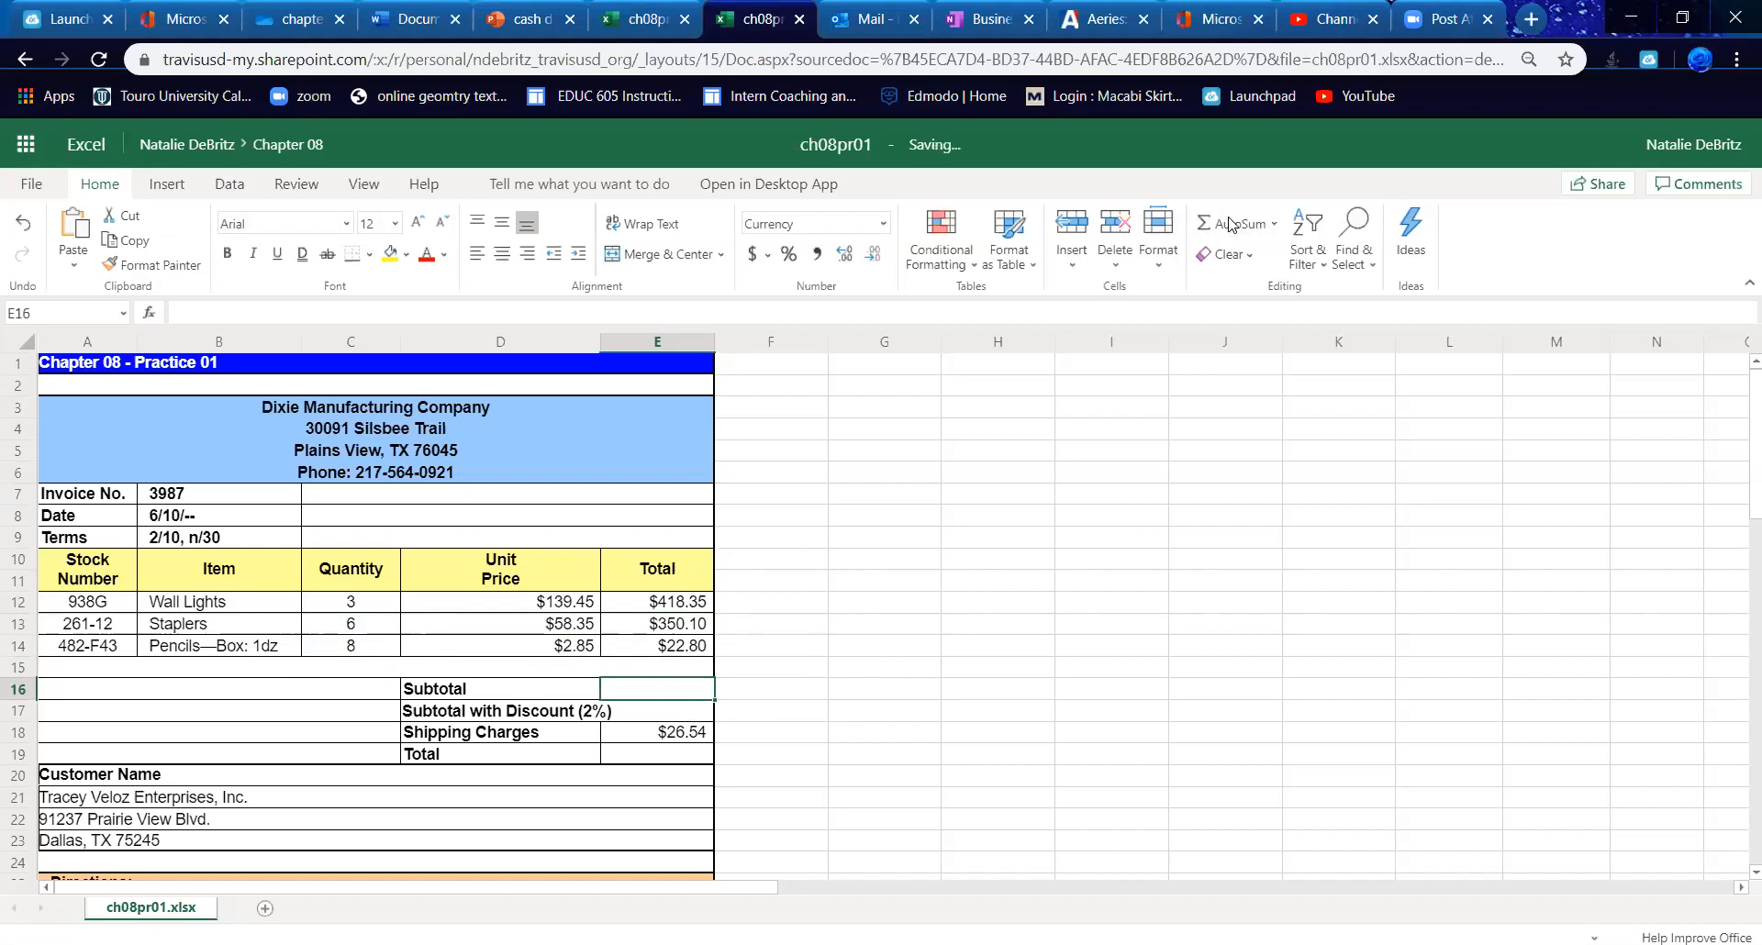
click(647, 680)
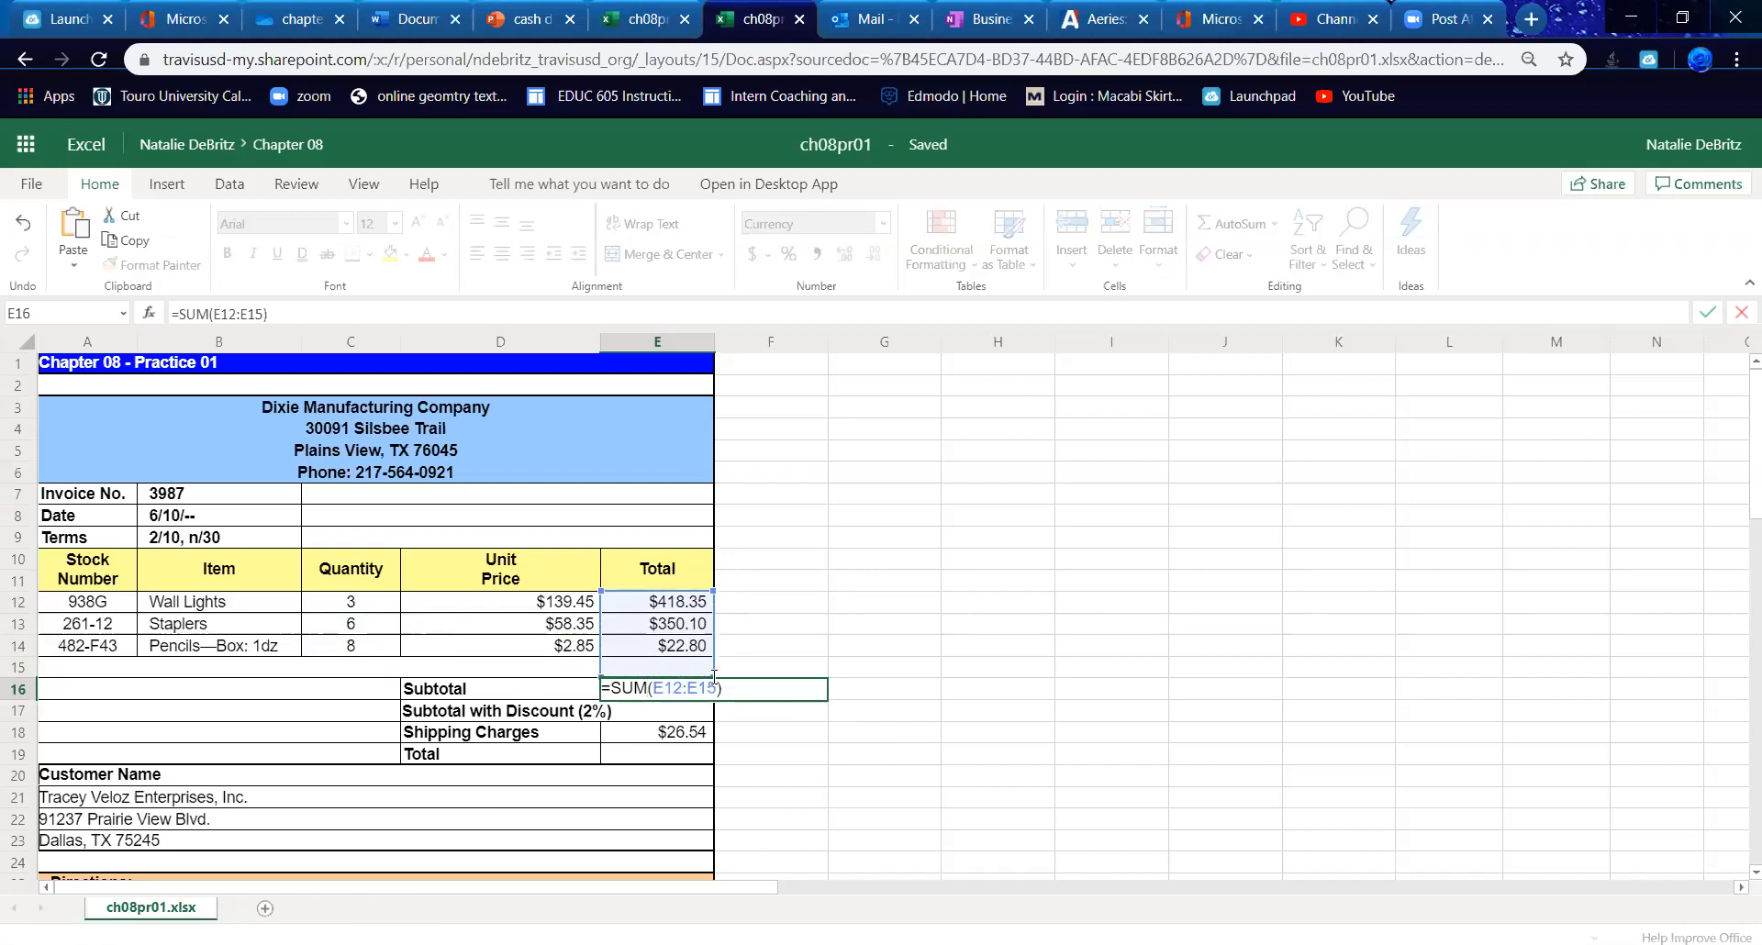
drag(709, 676, 705, 652)
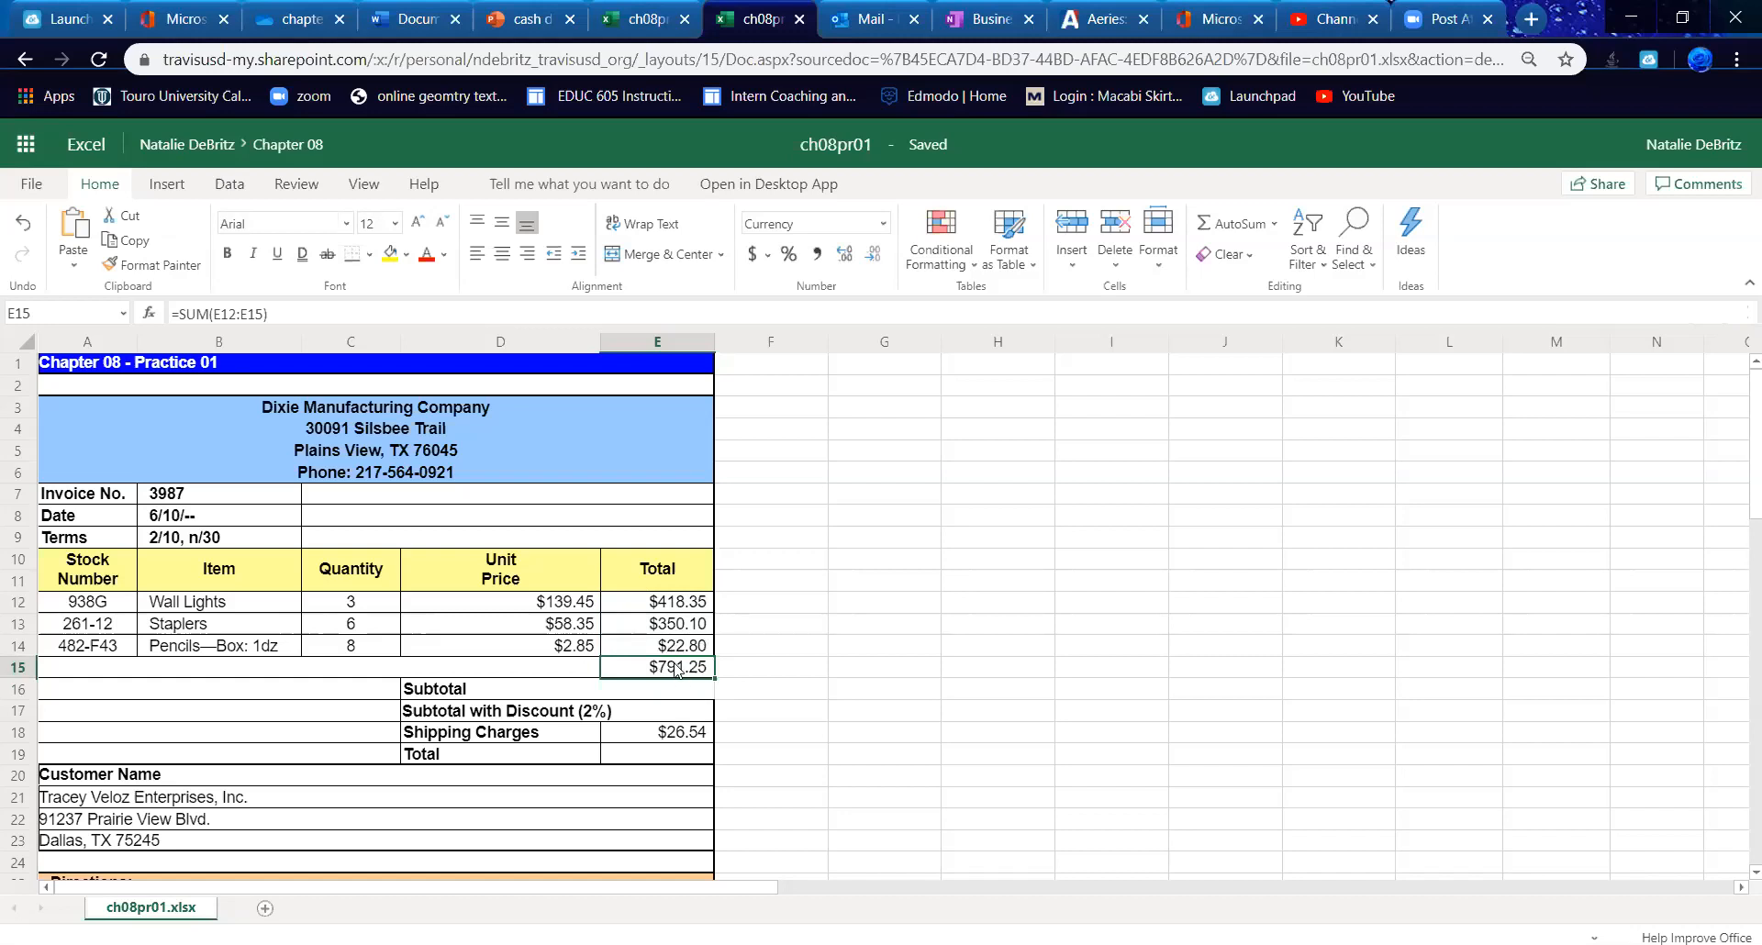
key(ctrl+z)
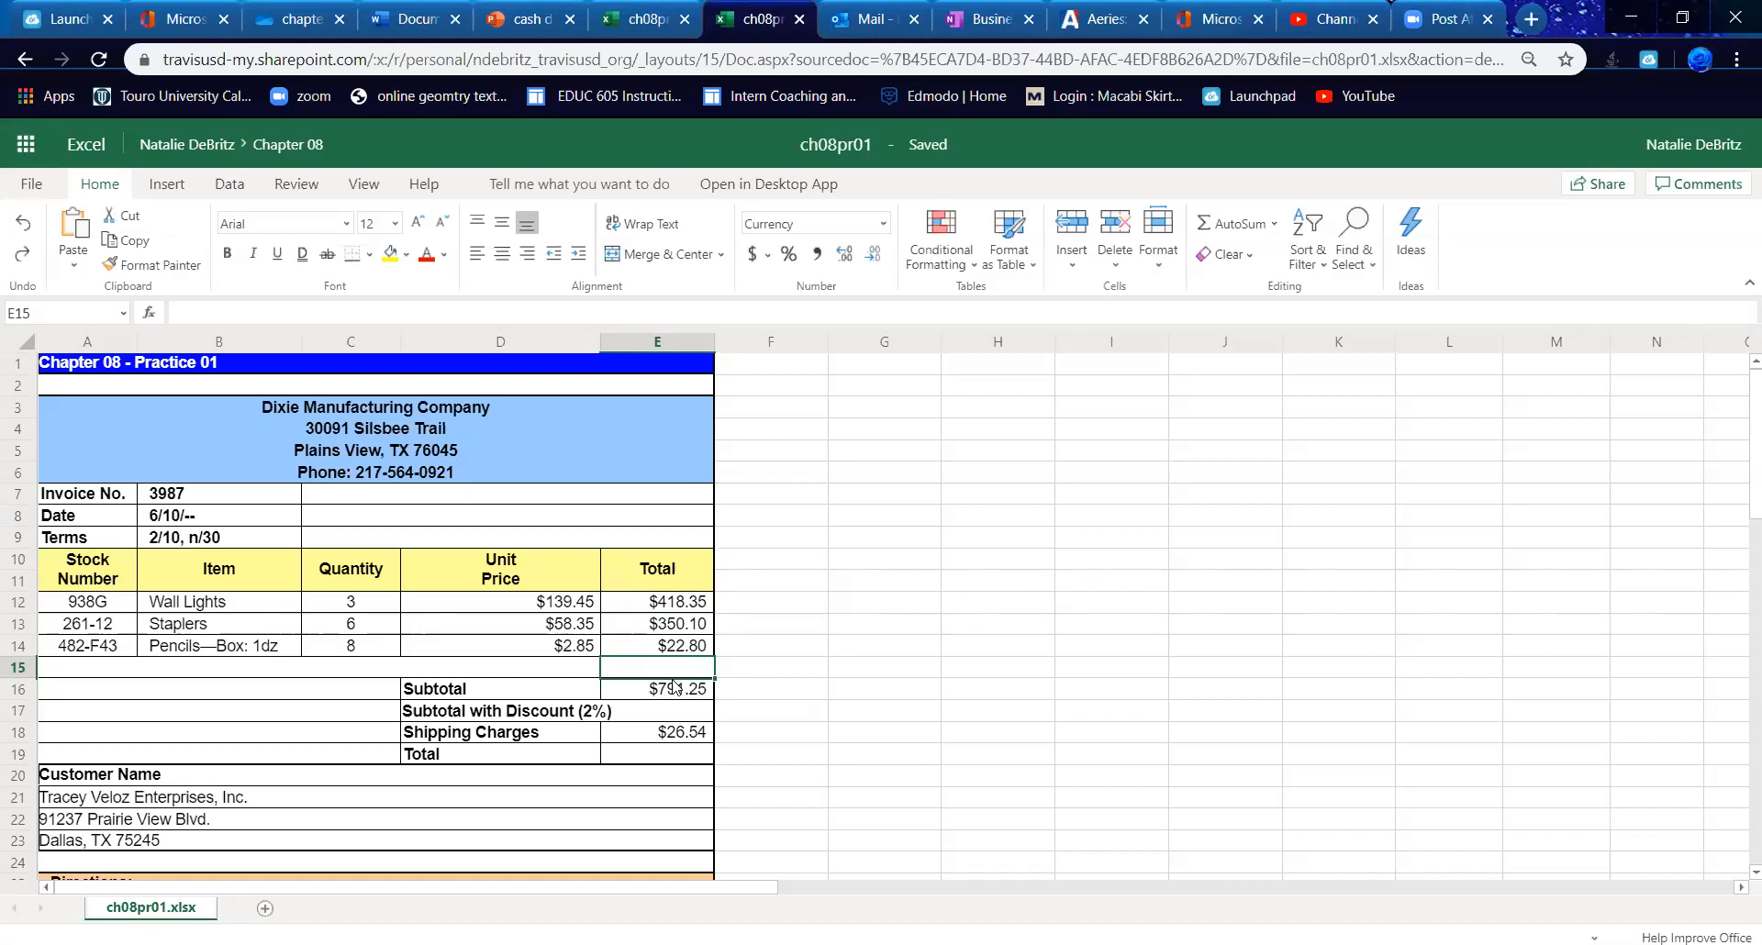
- Correct the Subtotal formula in E16 to =SUM(E12:E14)
click(674, 686)
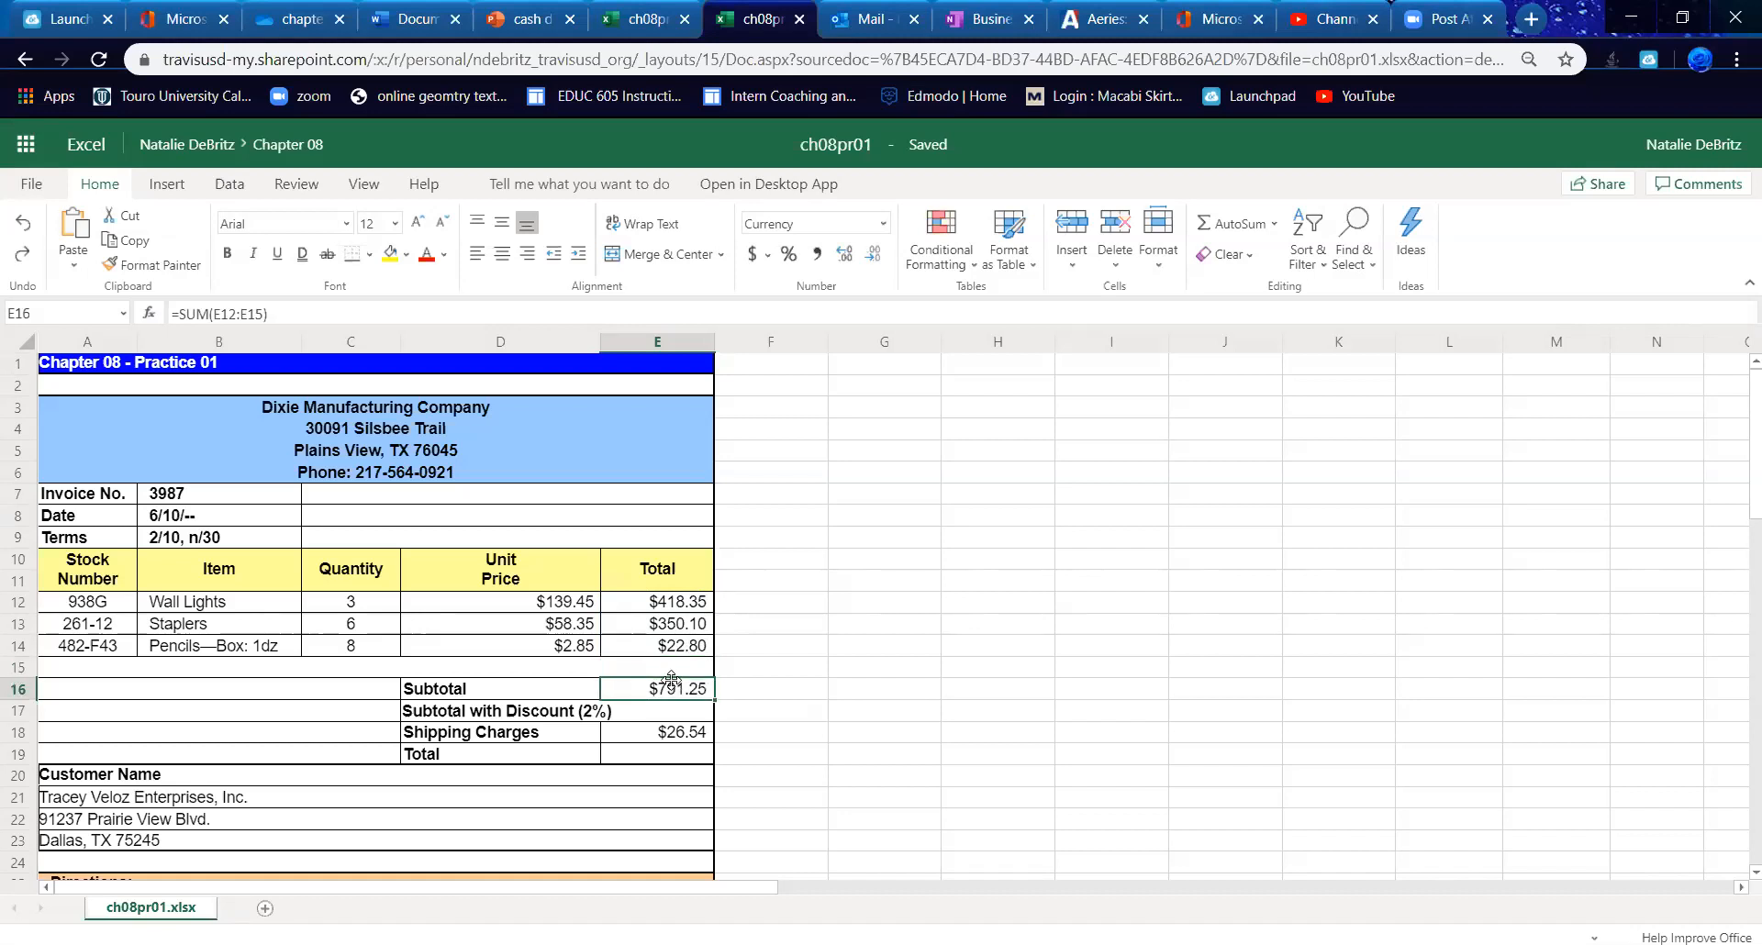
click(263, 310)
key(BackSpace)
text(4)
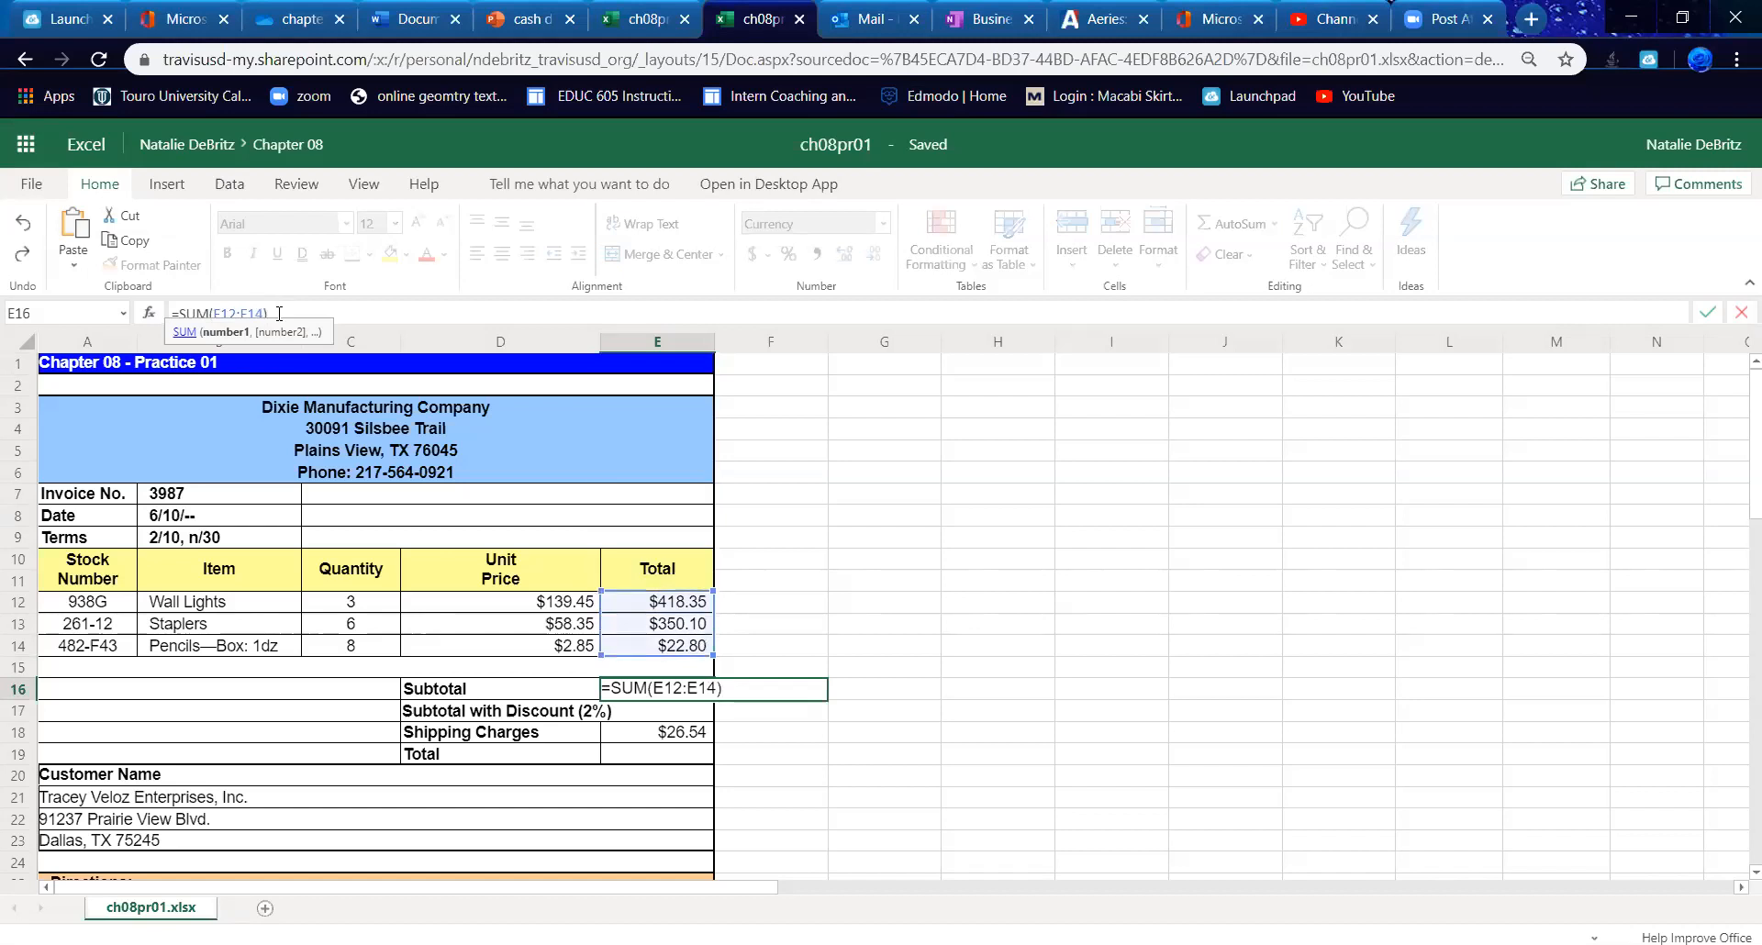
key(Return)
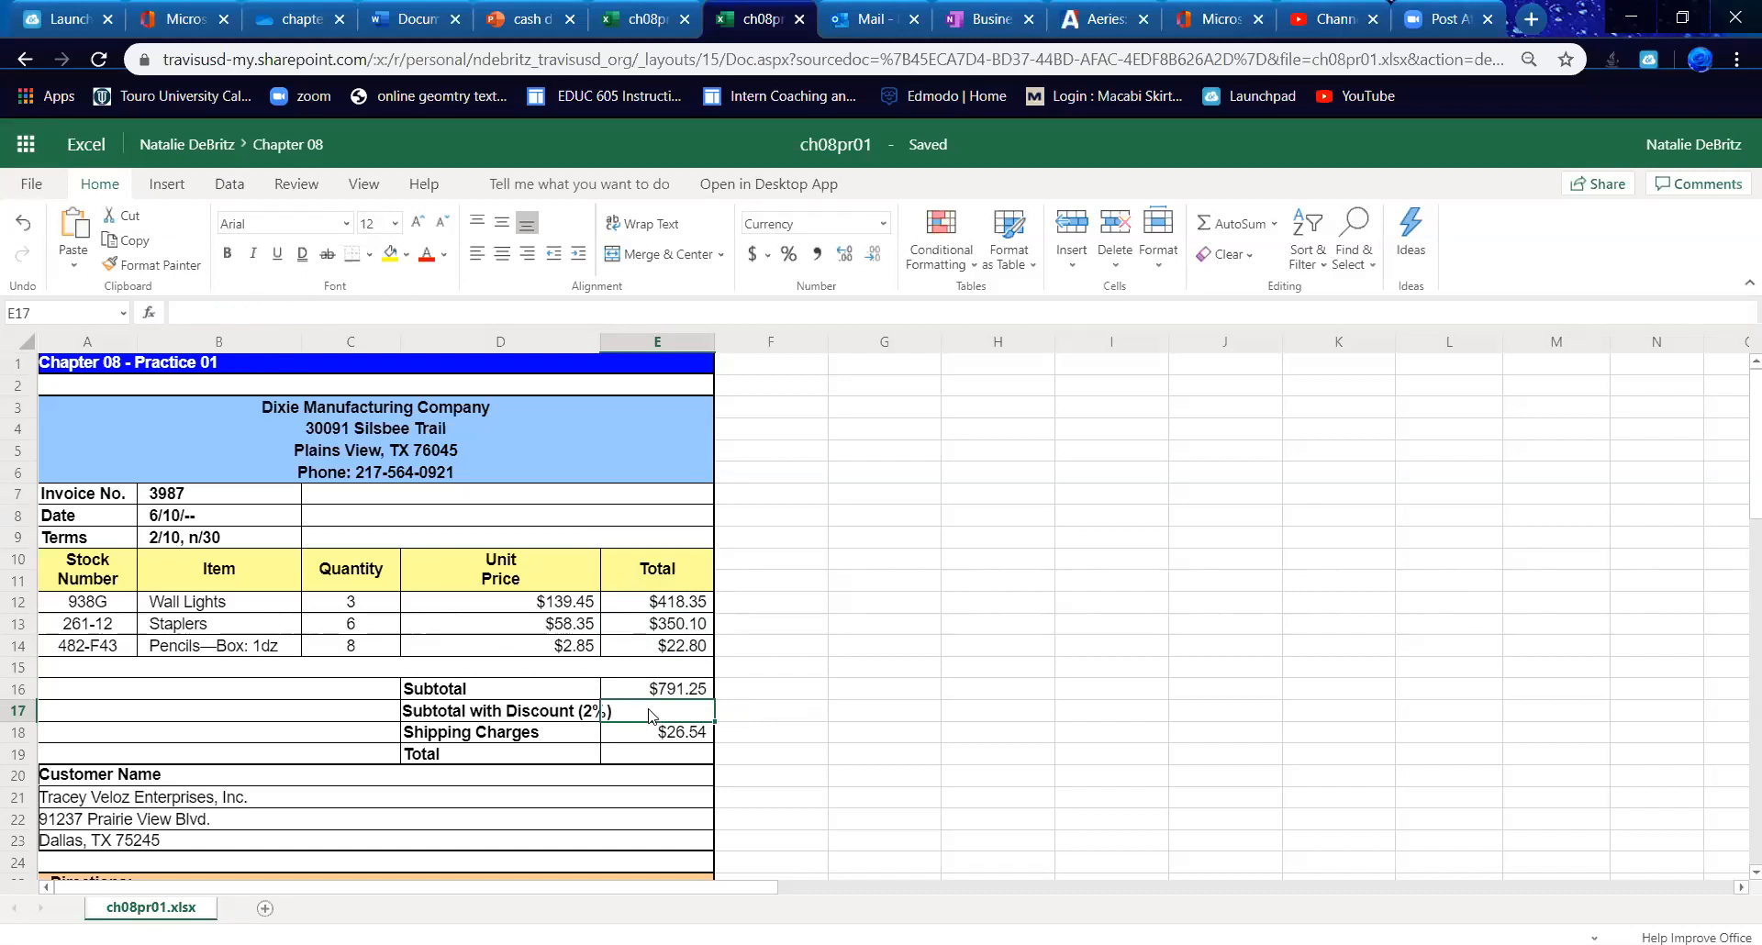
- Calculate the Subtotal with Discount (2%) in E17 with the formula =E16*98%
text(=)
click(644, 693)
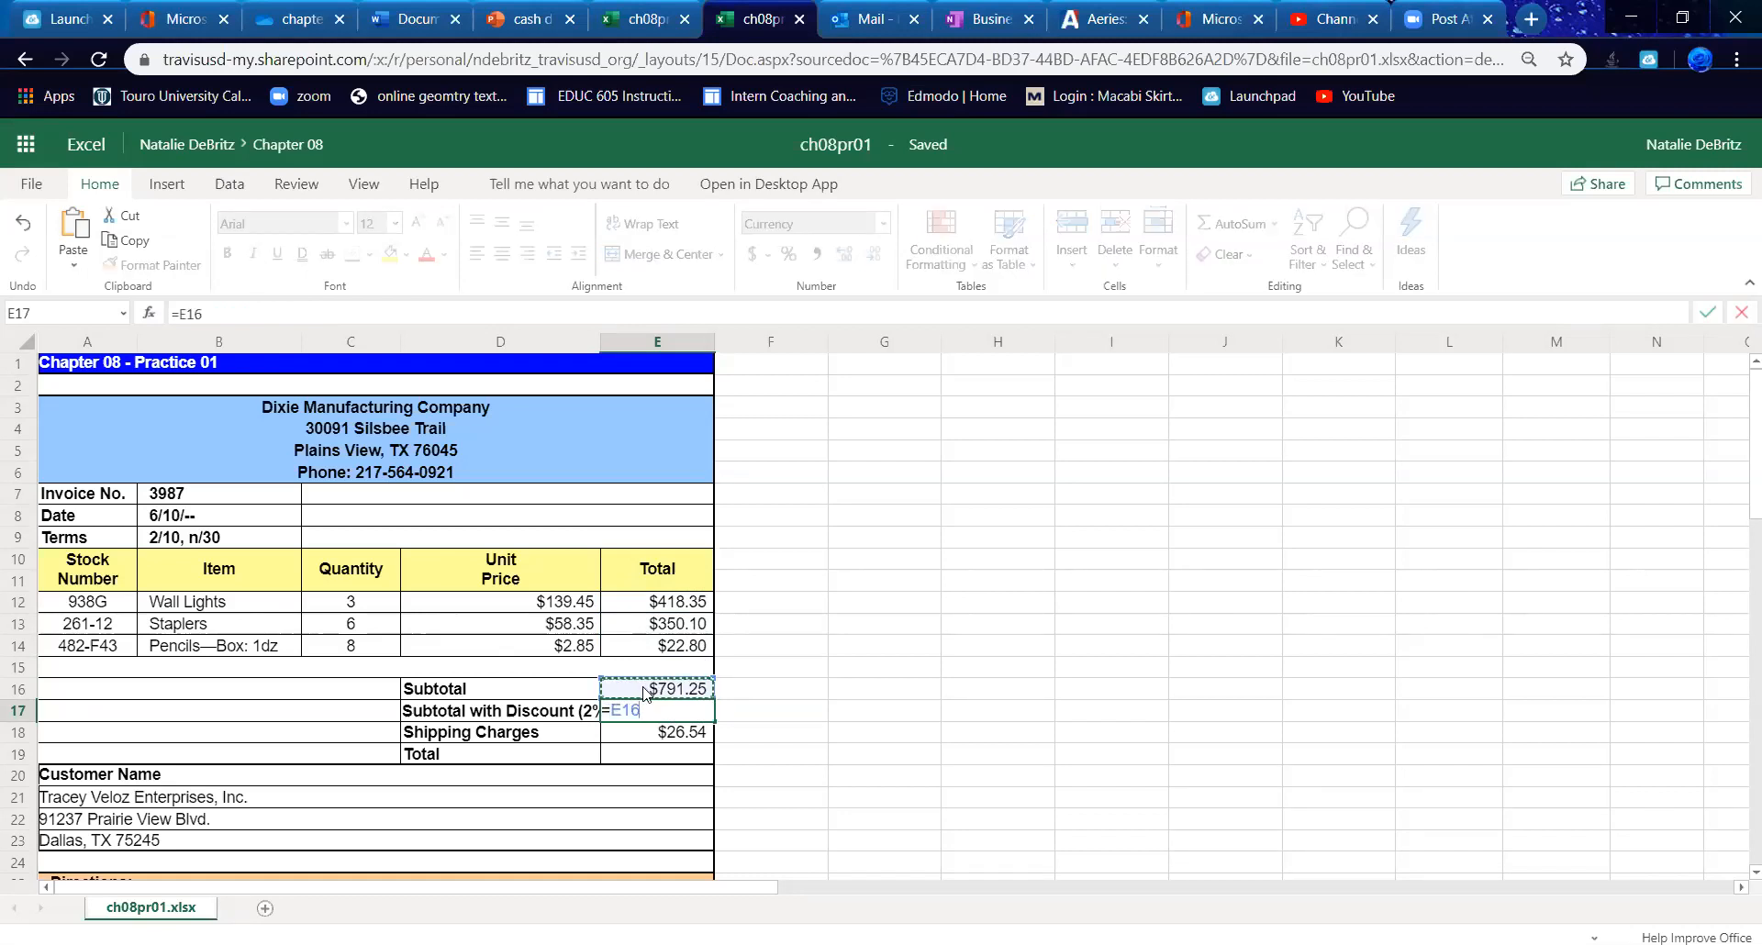
text(*98%)
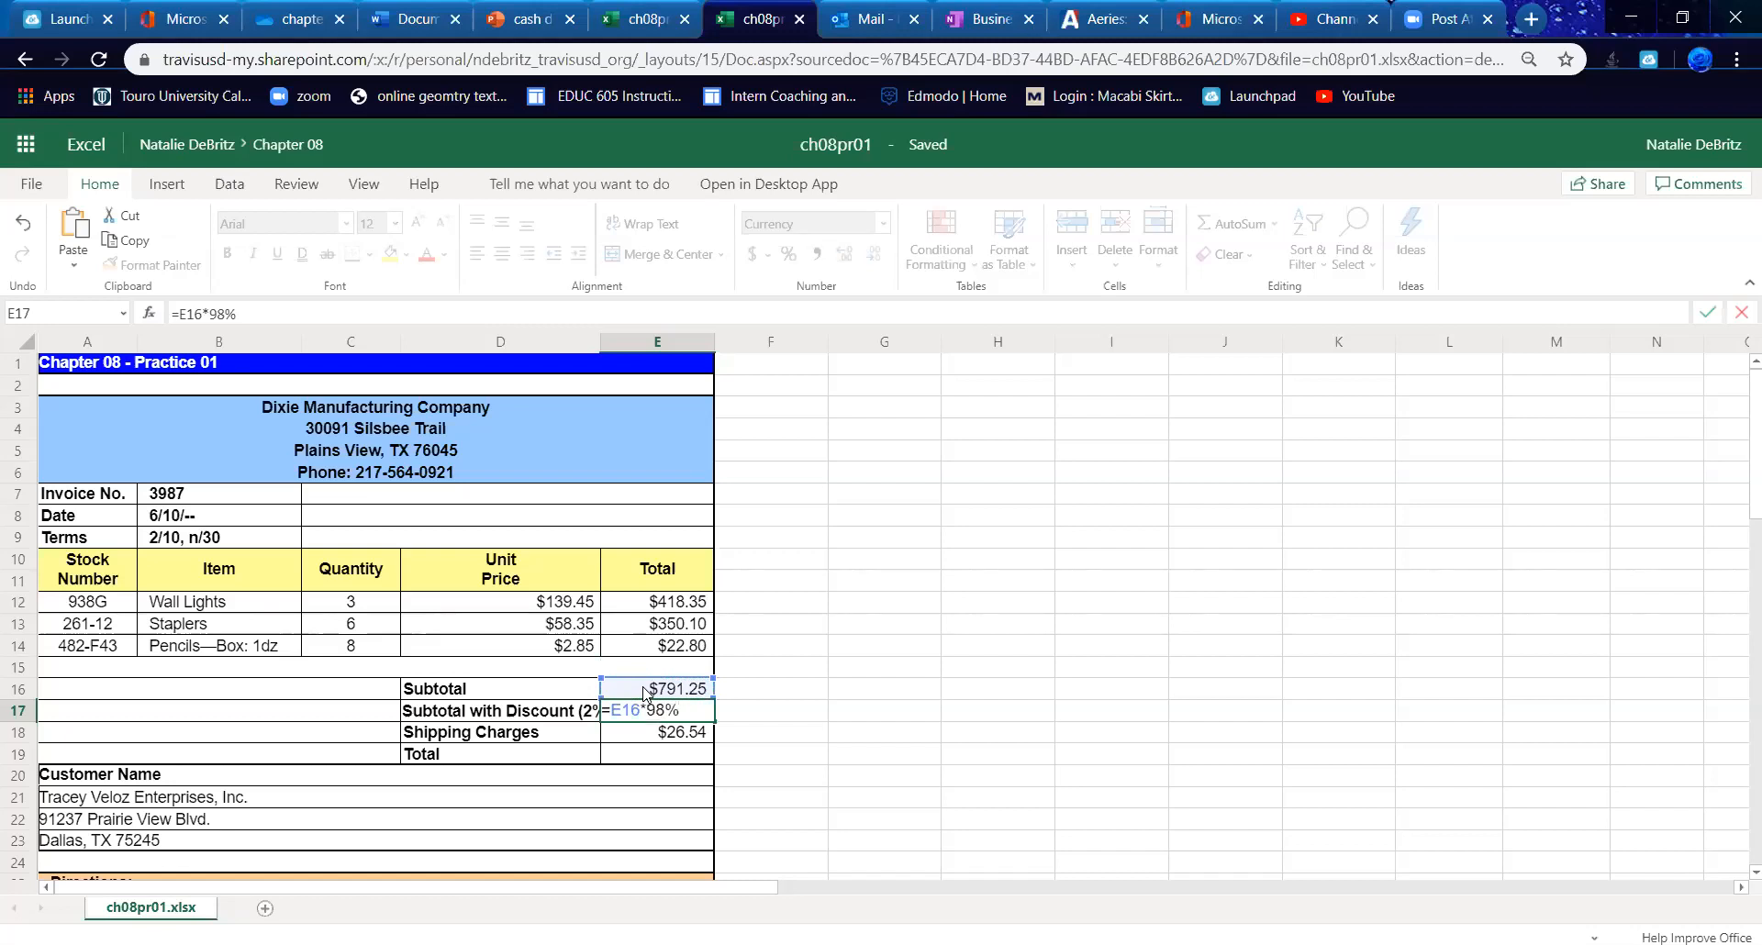
key(Return)
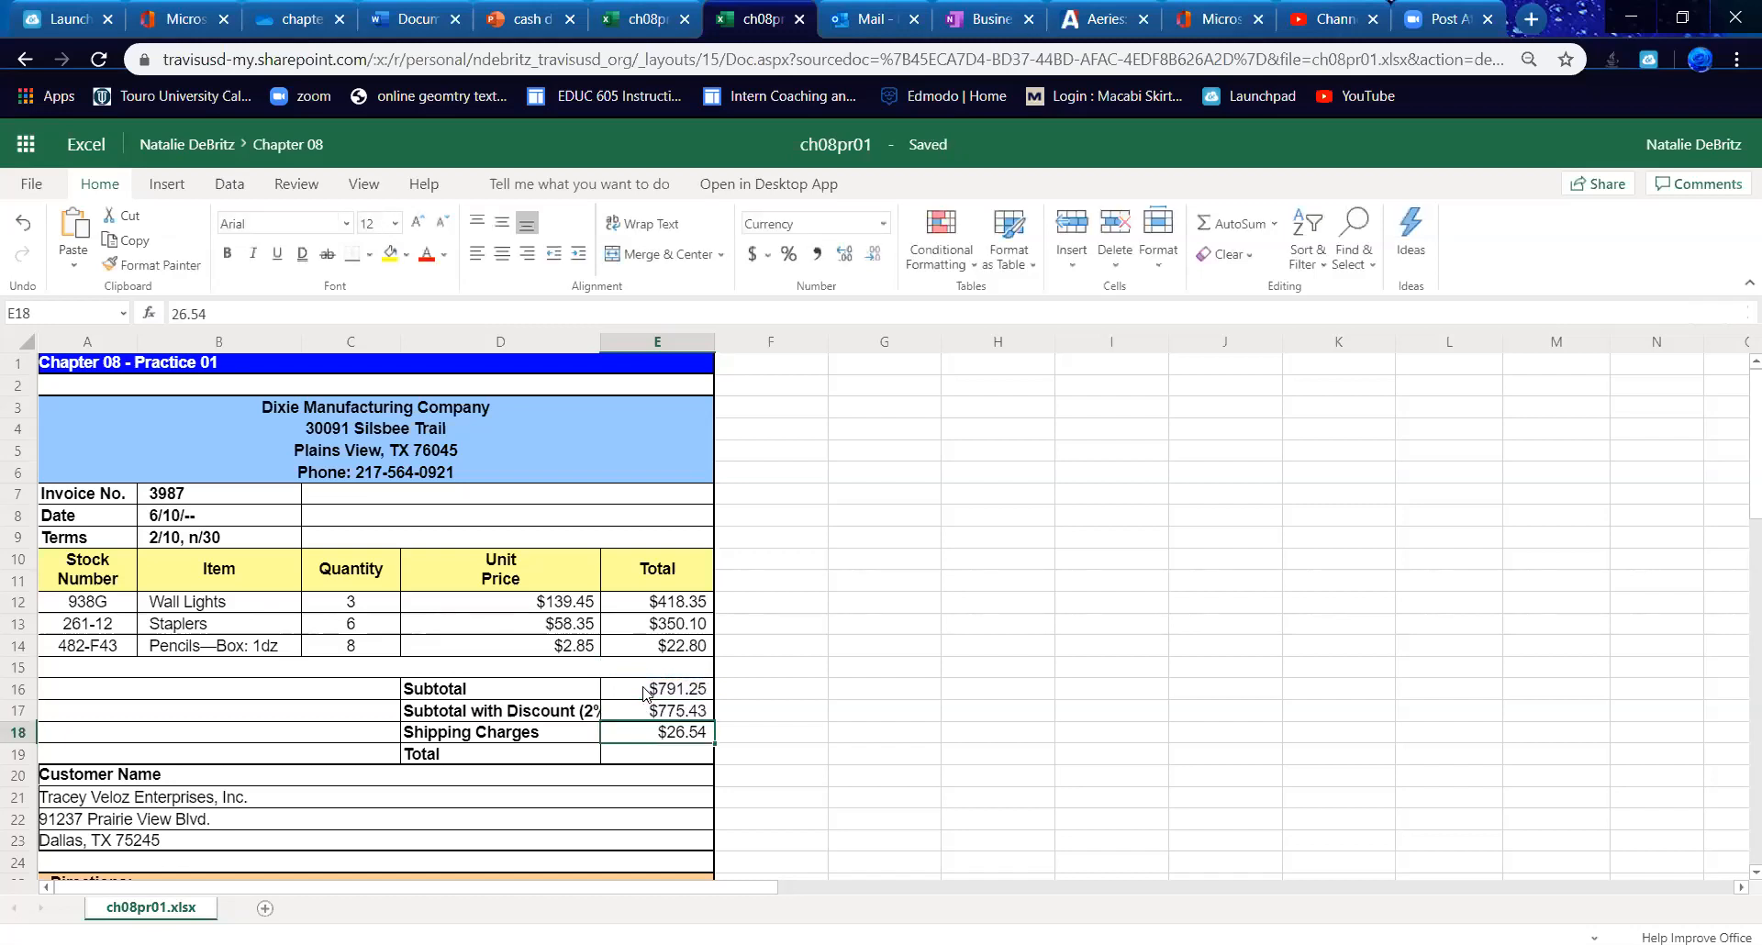
- Calculate the invoice Total in E19 by adding the discounted subtotal and shipping charges with =E17+E18
click(669, 758)
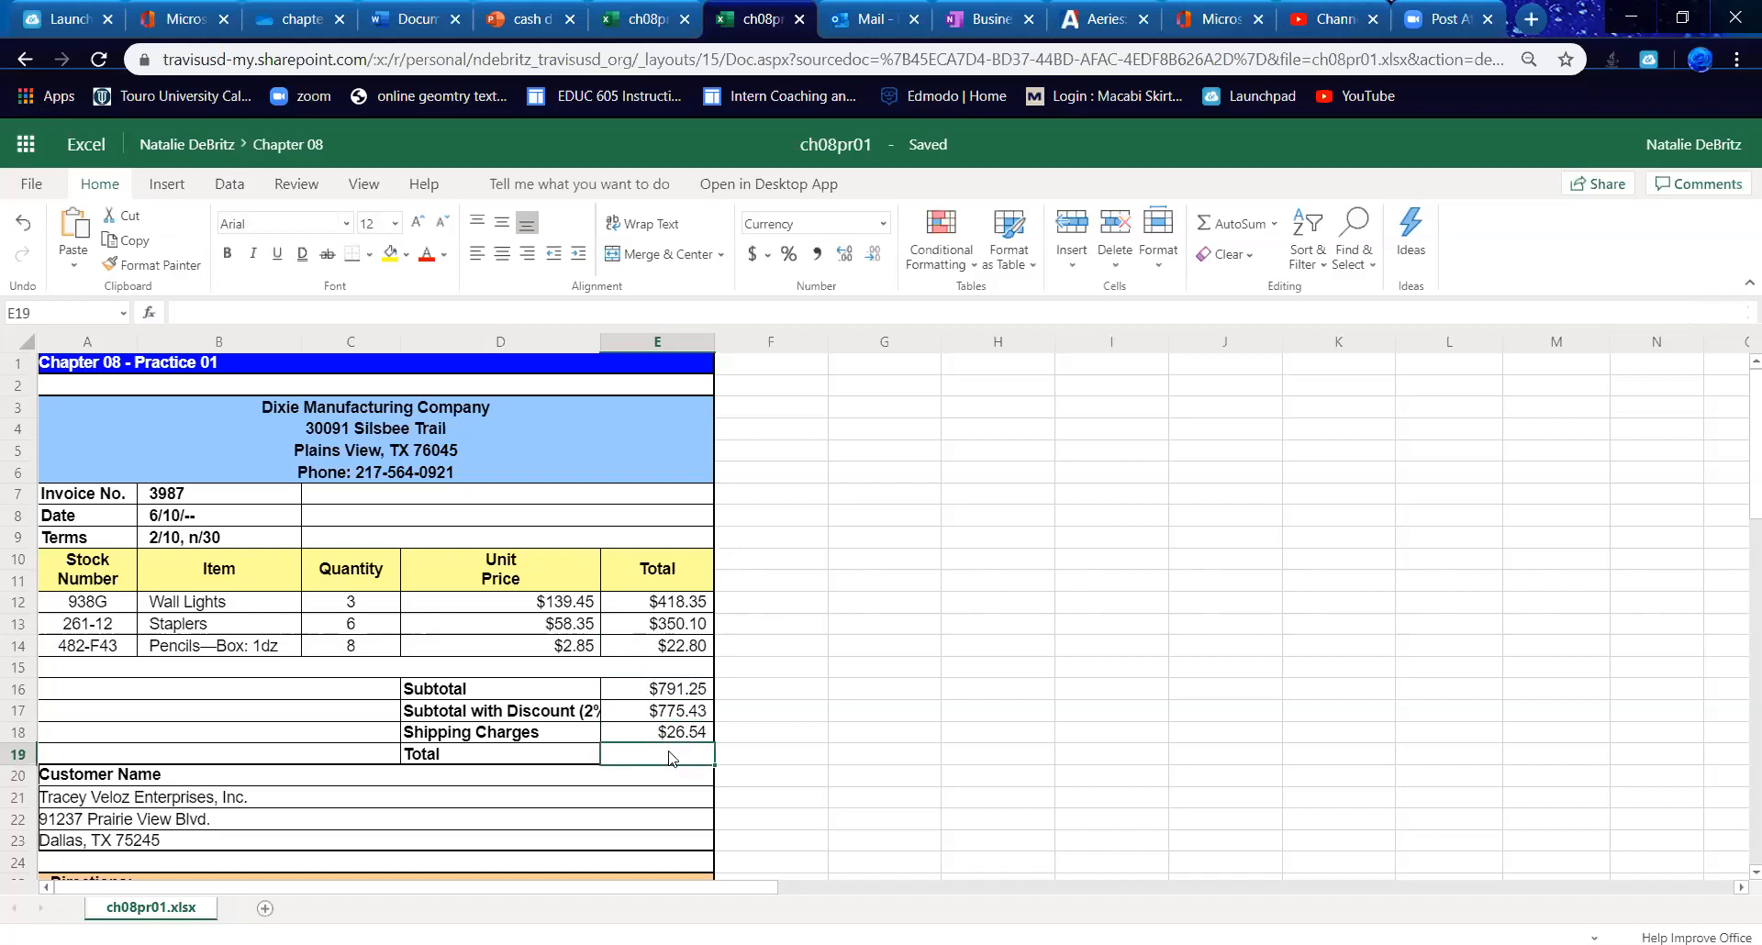
text(=)
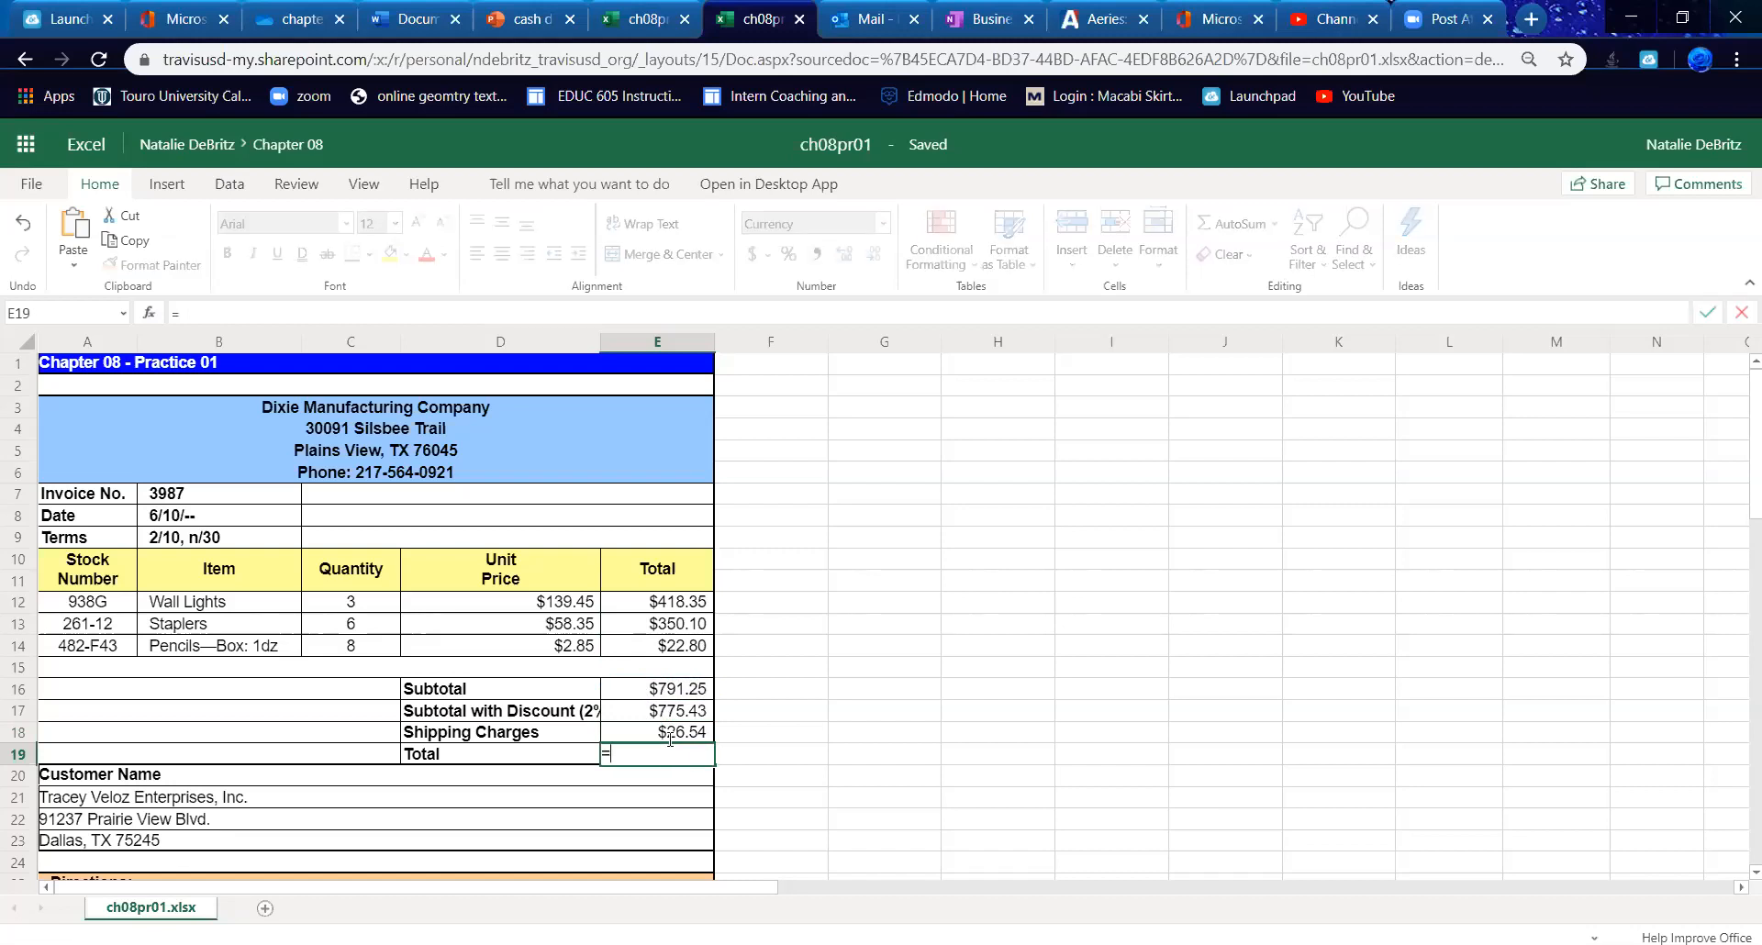
click(666, 717)
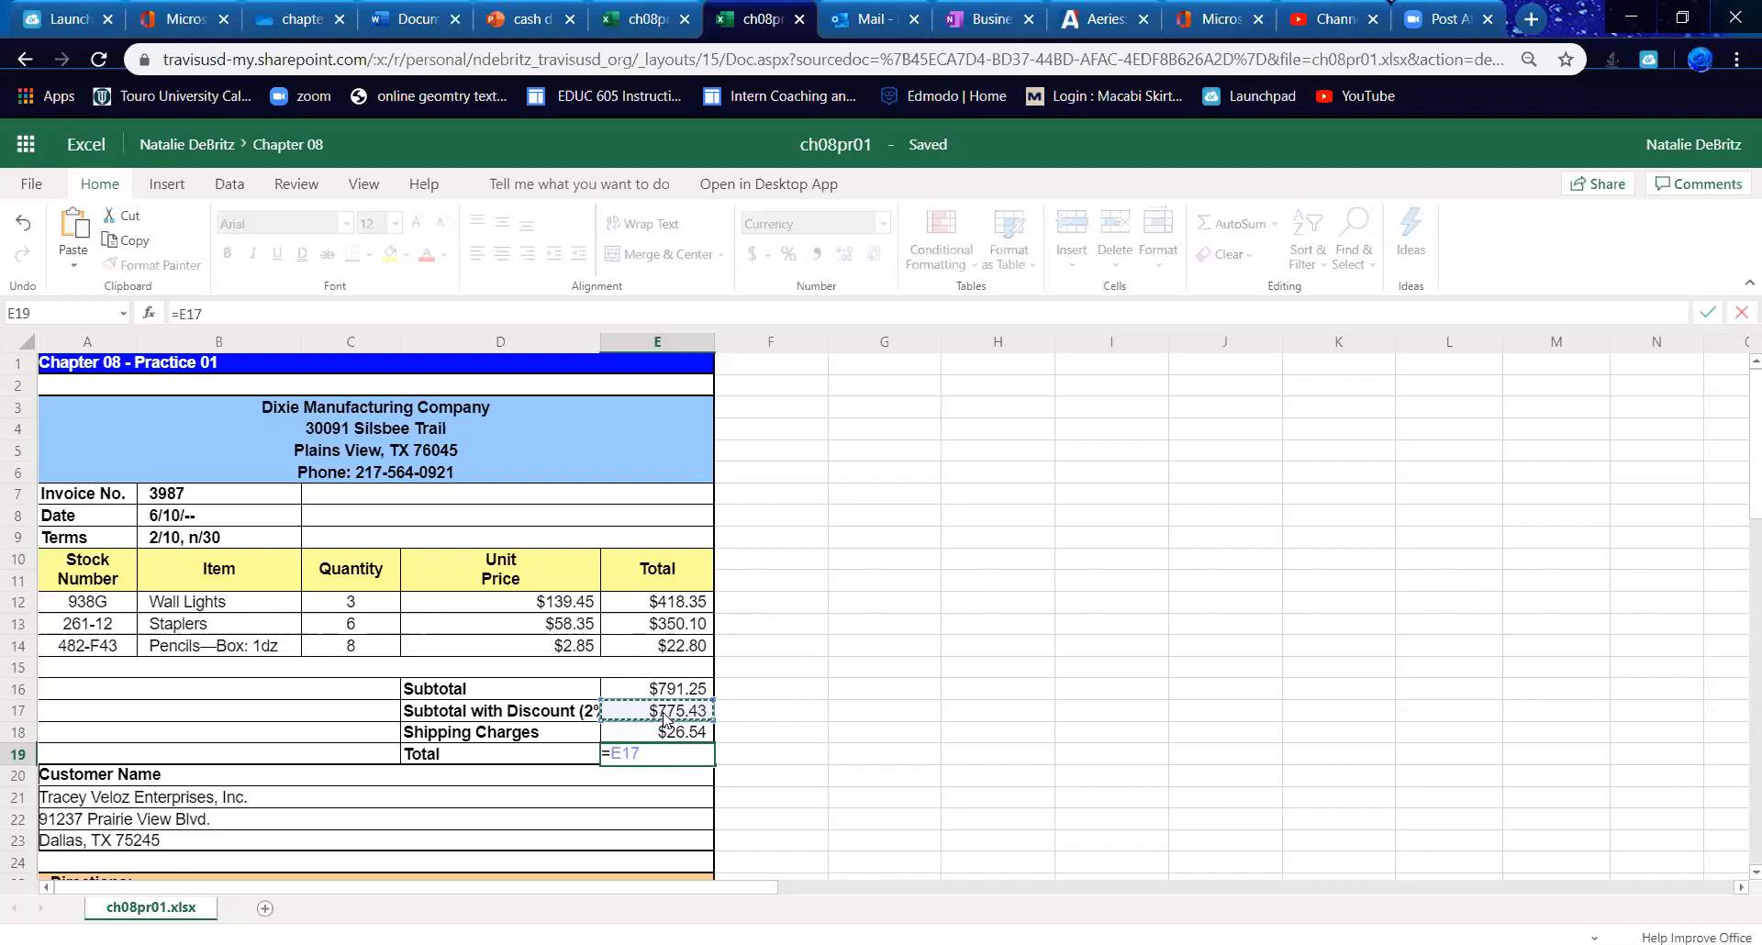
text(+)
click(667, 731)
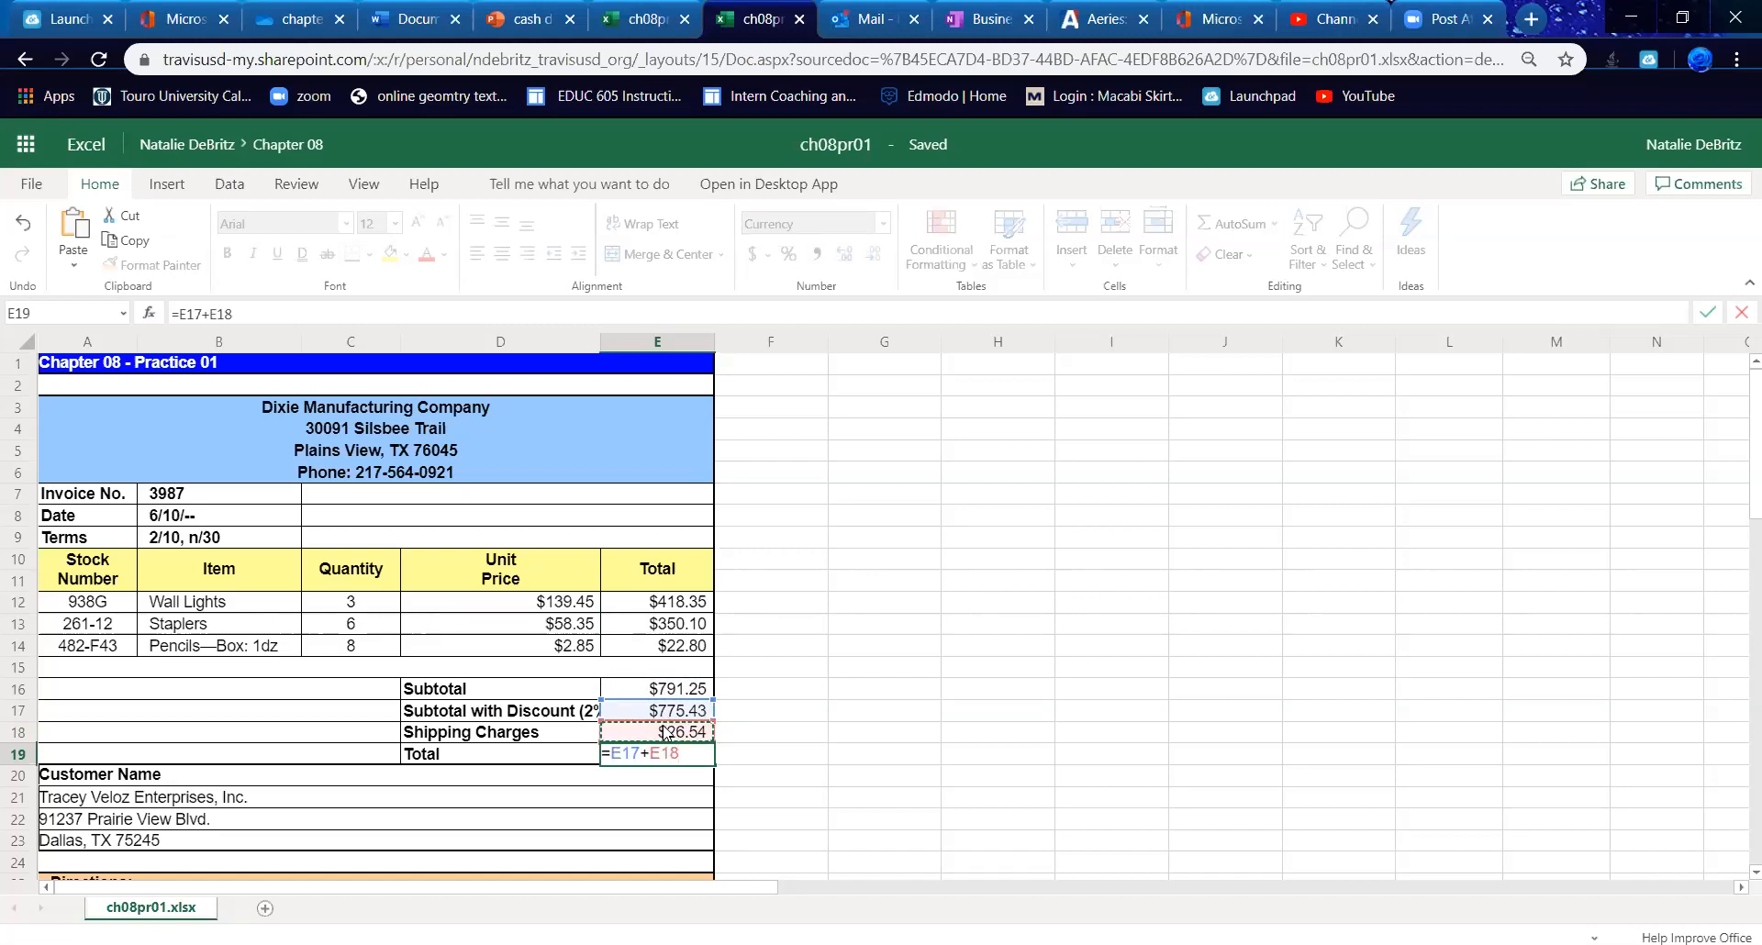
key(Return)
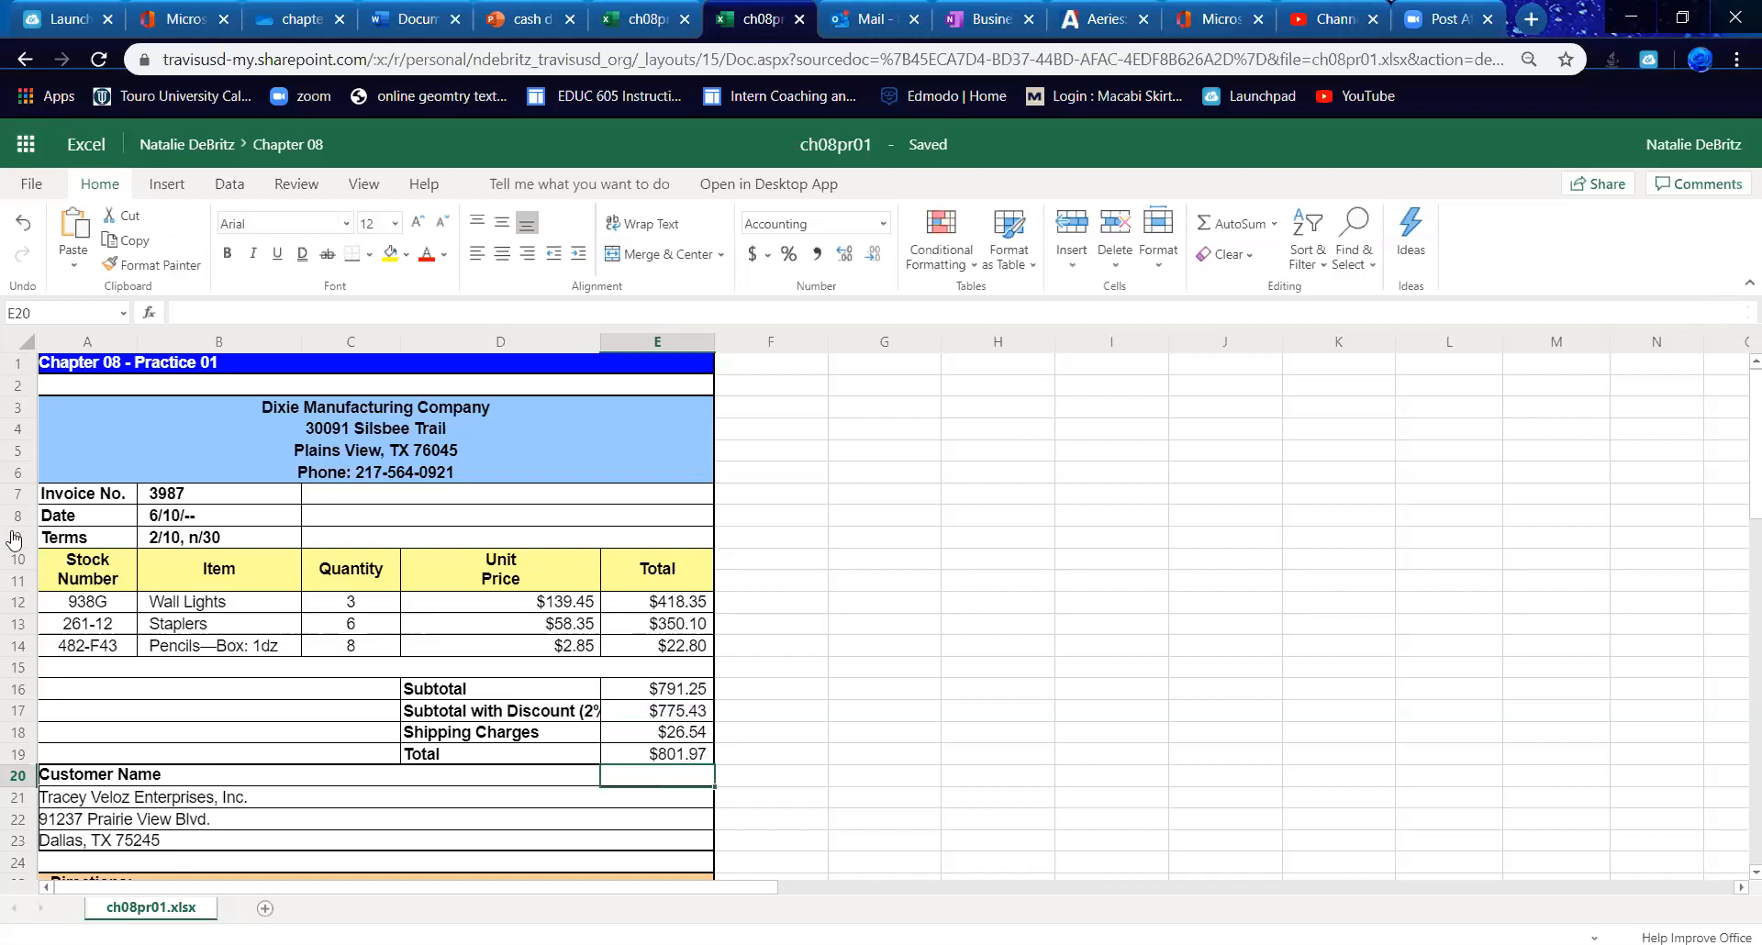
- Switch to the ch08pr02 workbook and calculate its Subtotal in F16 with AutoSum, using =SUM(F12:F14)
click(643, 17)
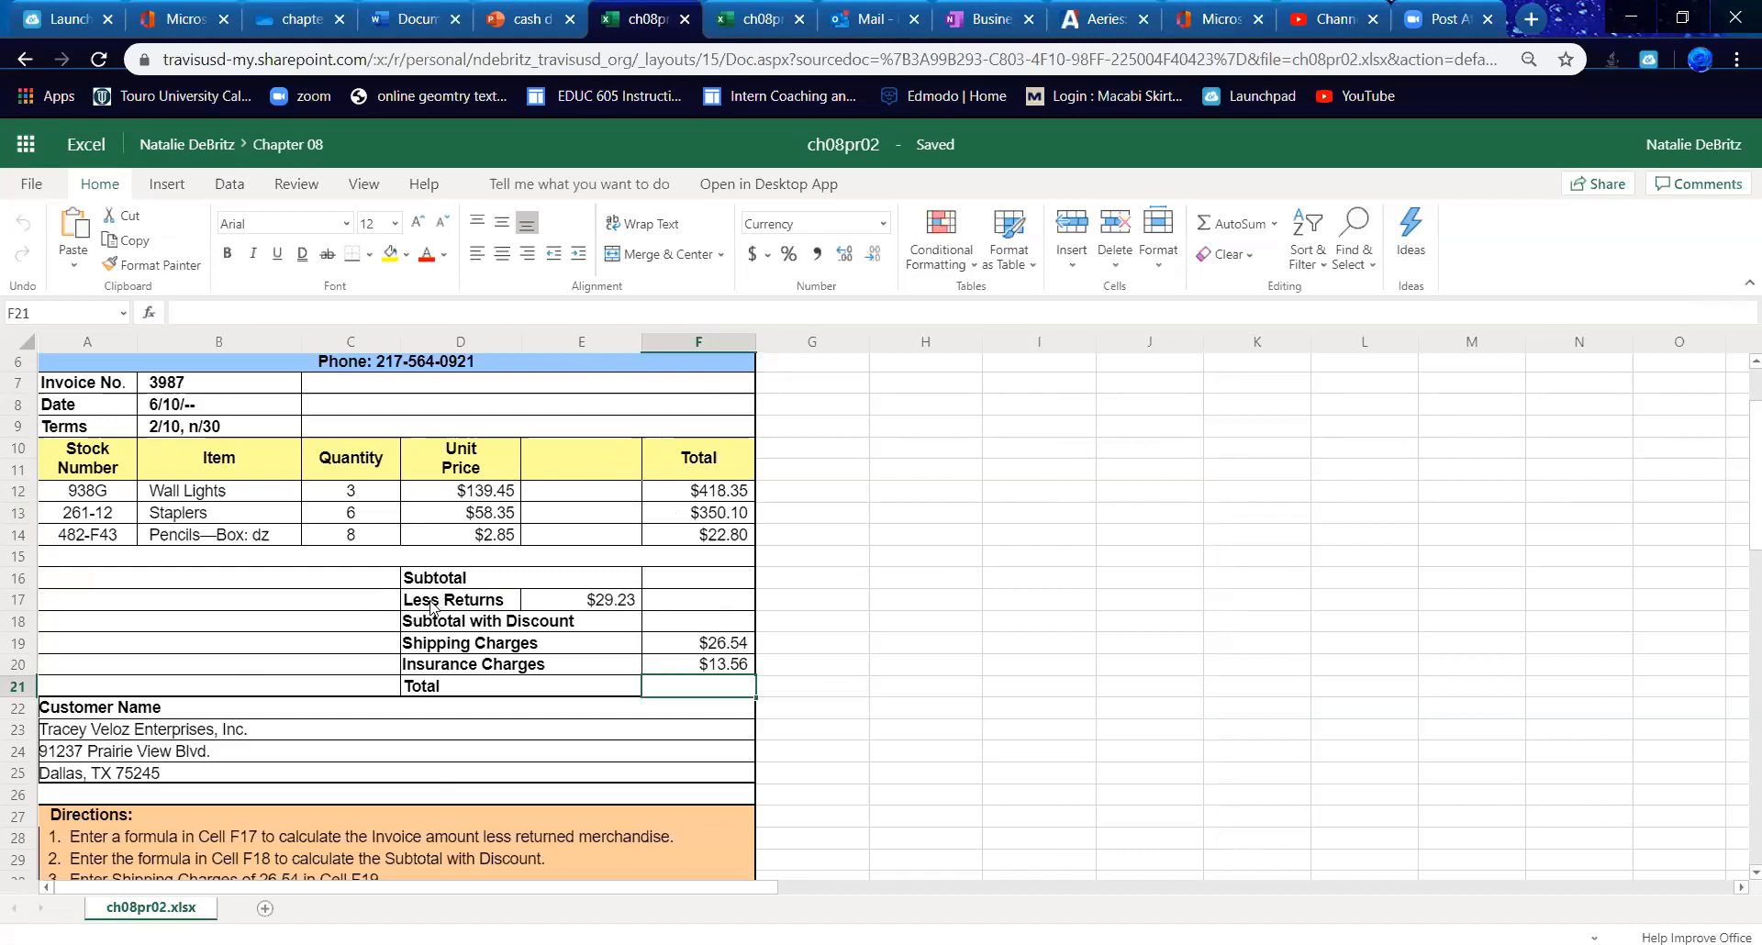
click(702, 582)
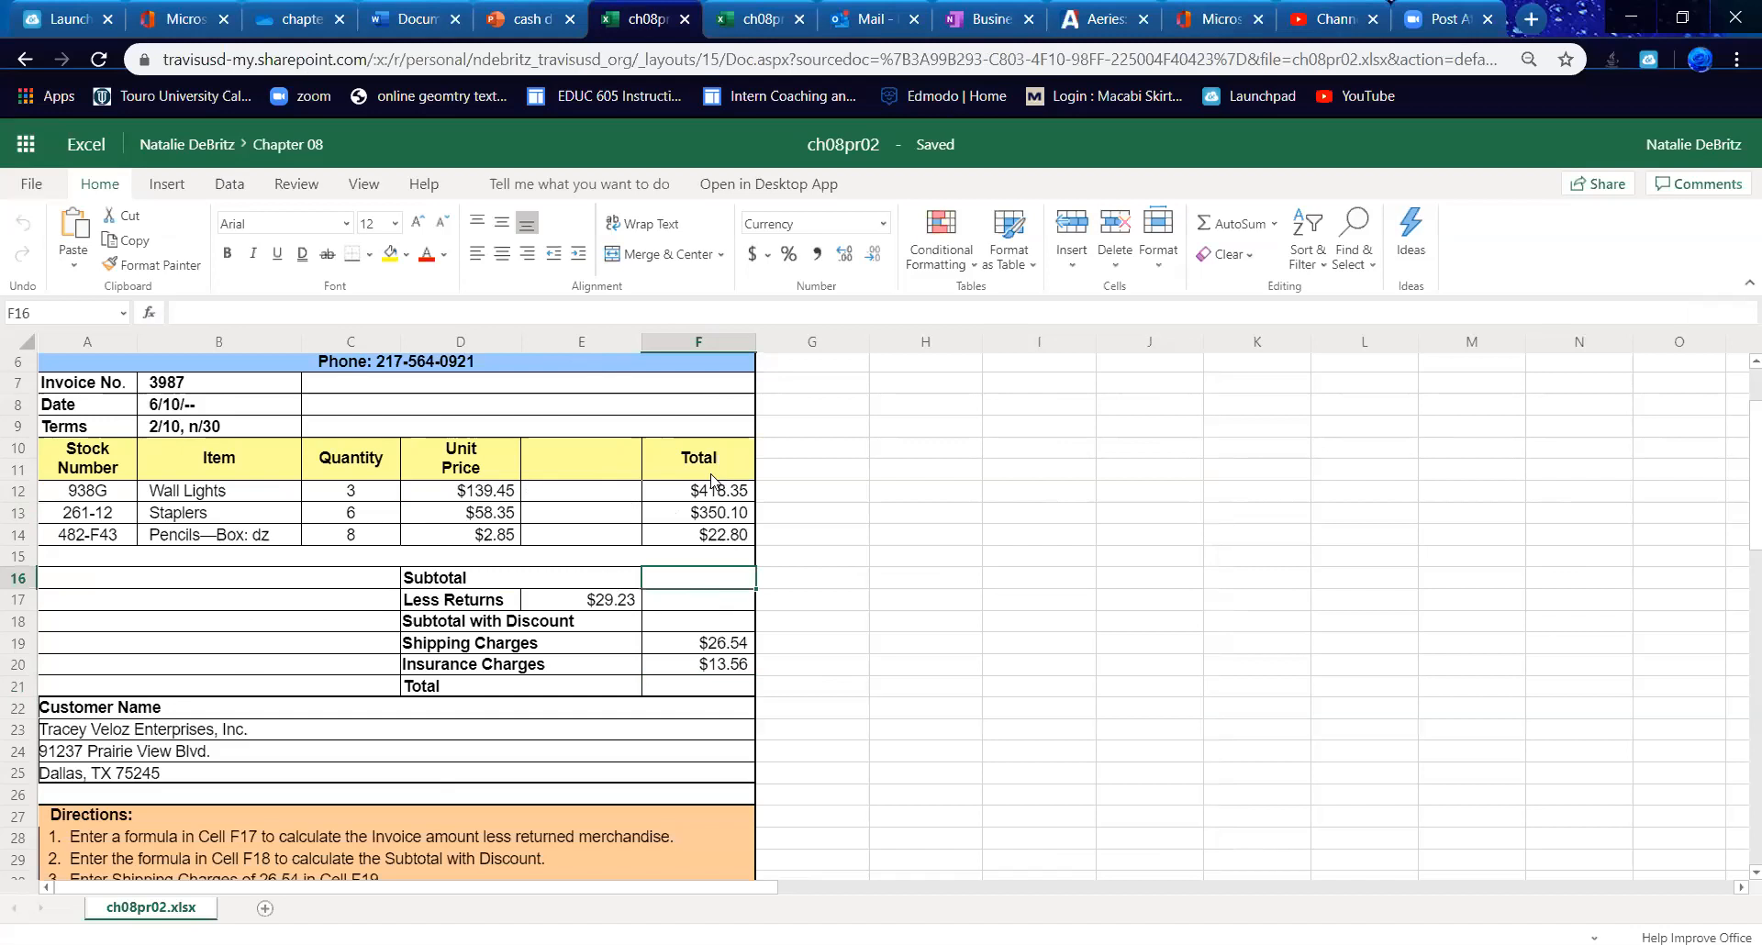
click(1230, 223)
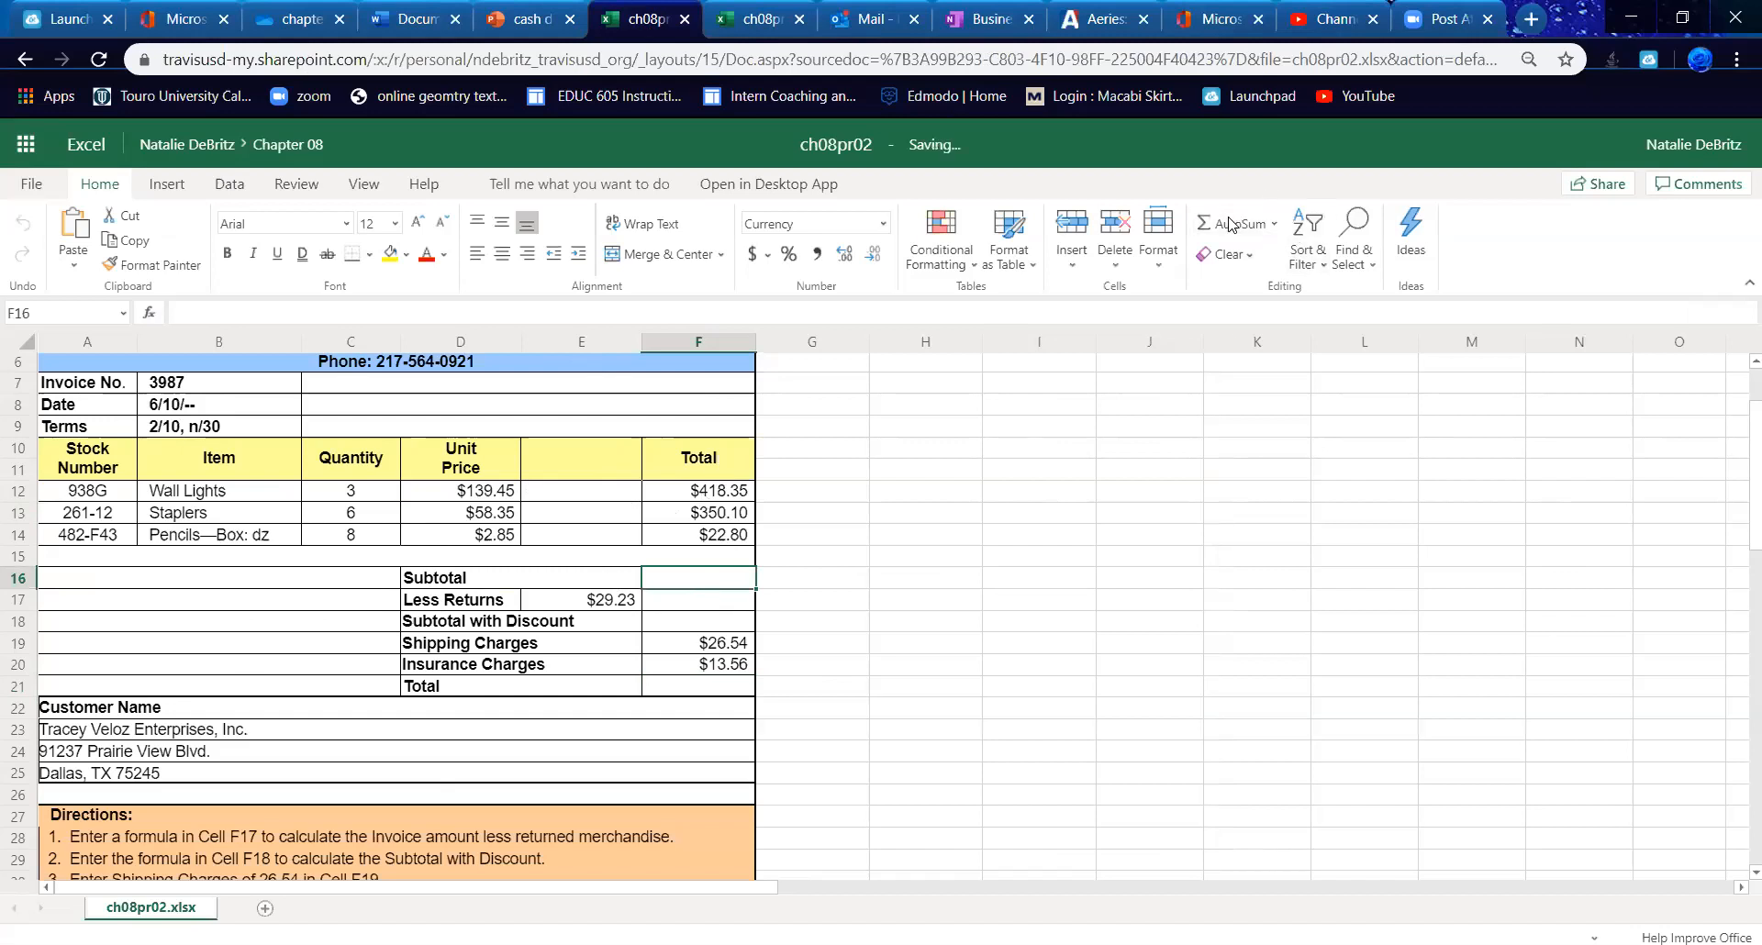
click(752, 575)
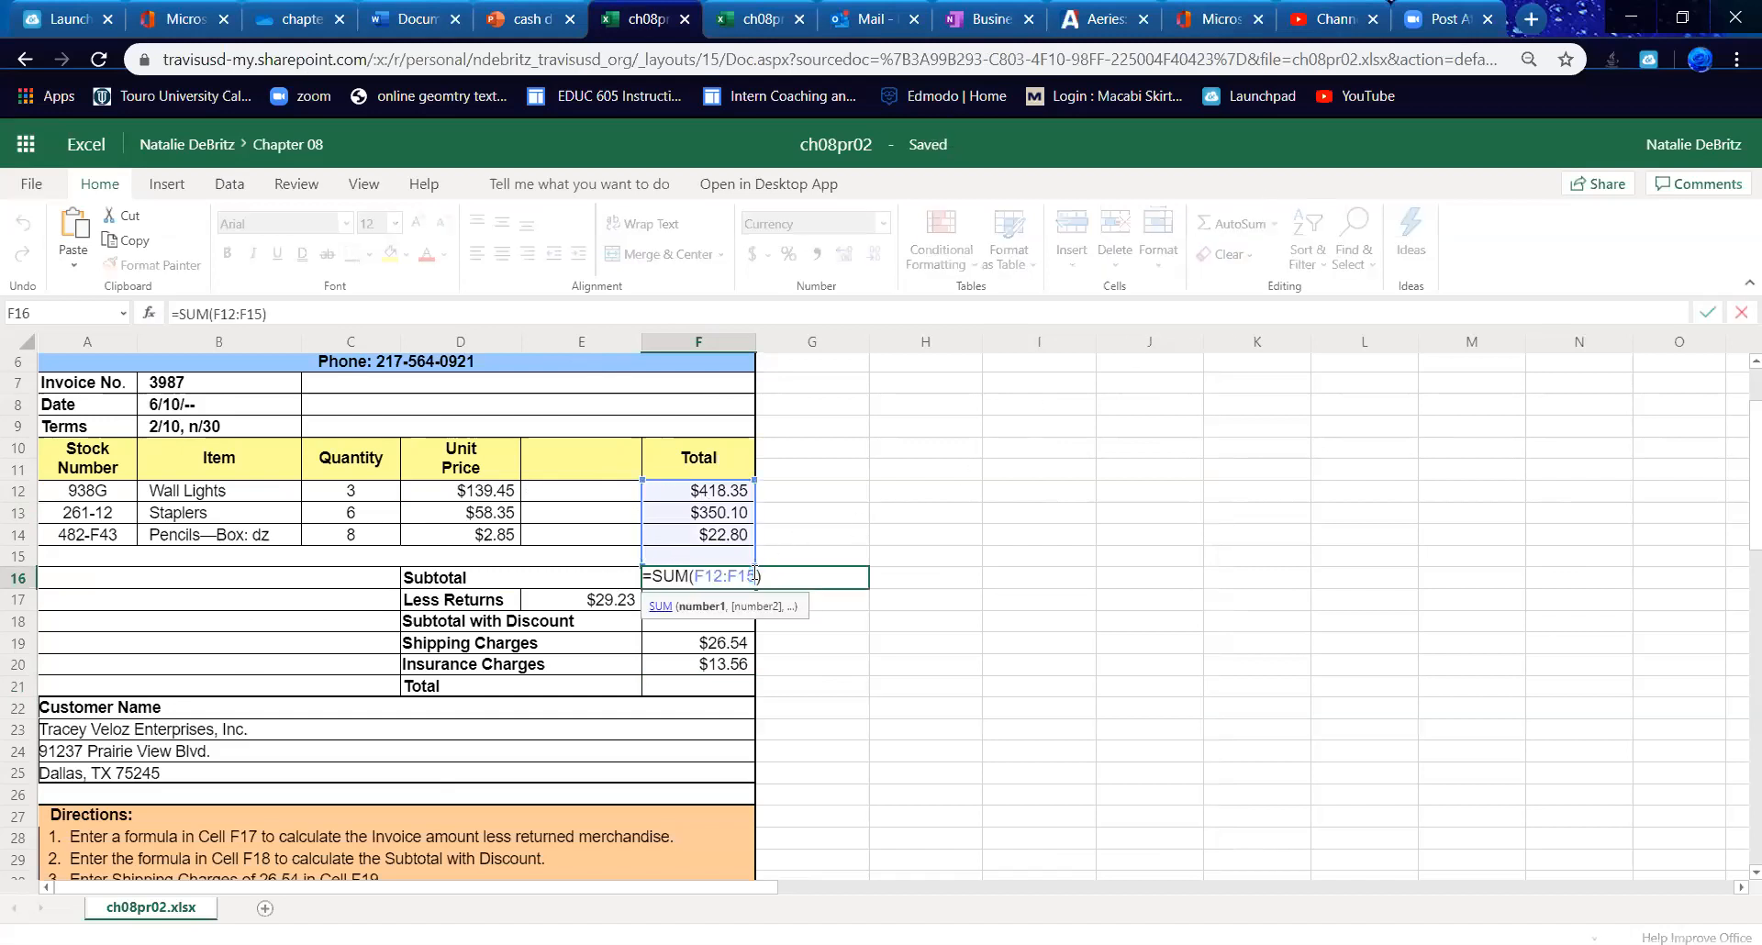
key(BackSpace)
text(4)
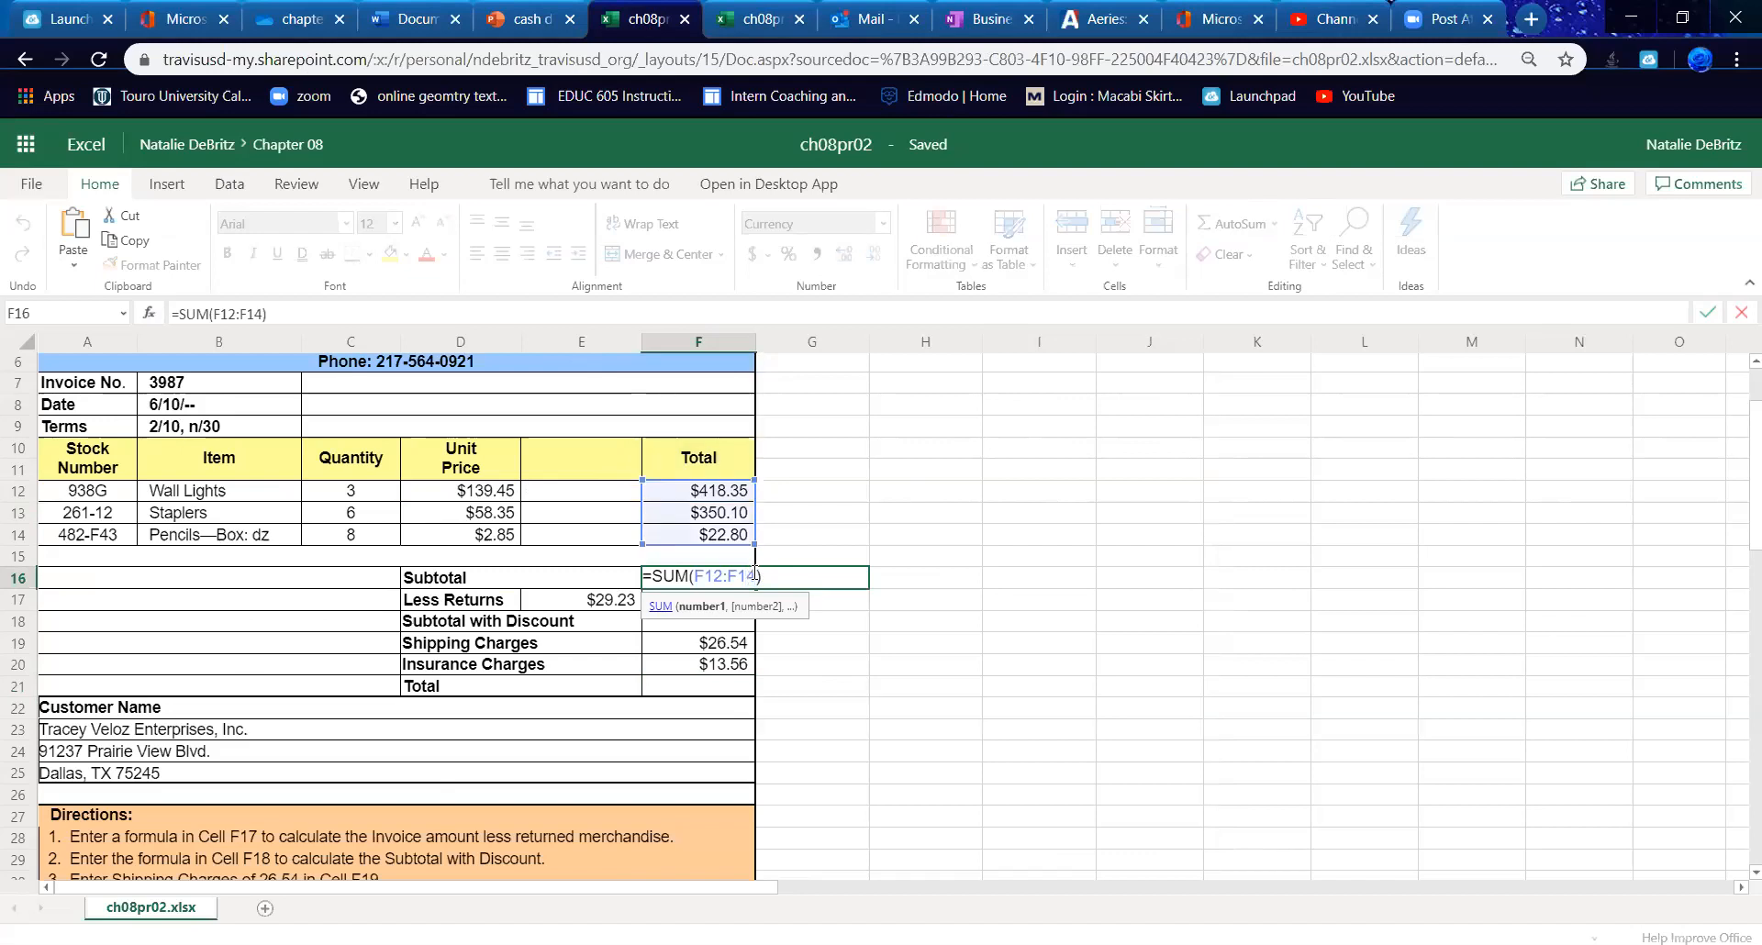
key(Return)
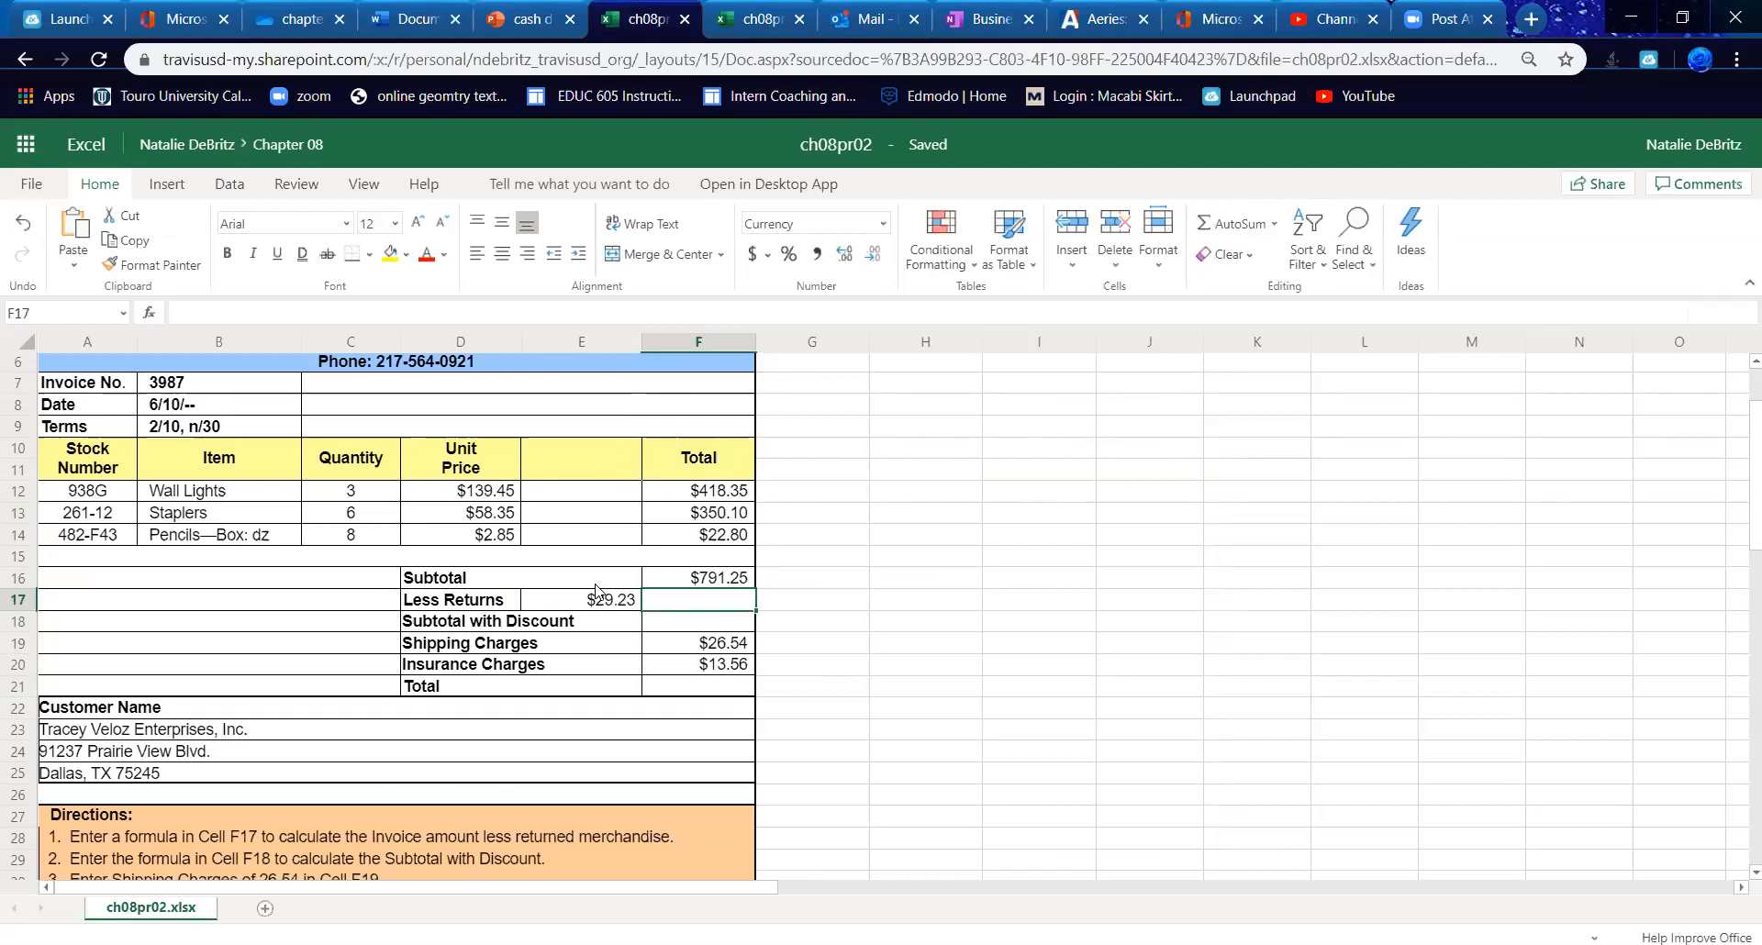
- Calculate the invoice amount less returns in F17 by subtracting the returned merchandise from the Subtotal with =F16-E17
click(714, 580)
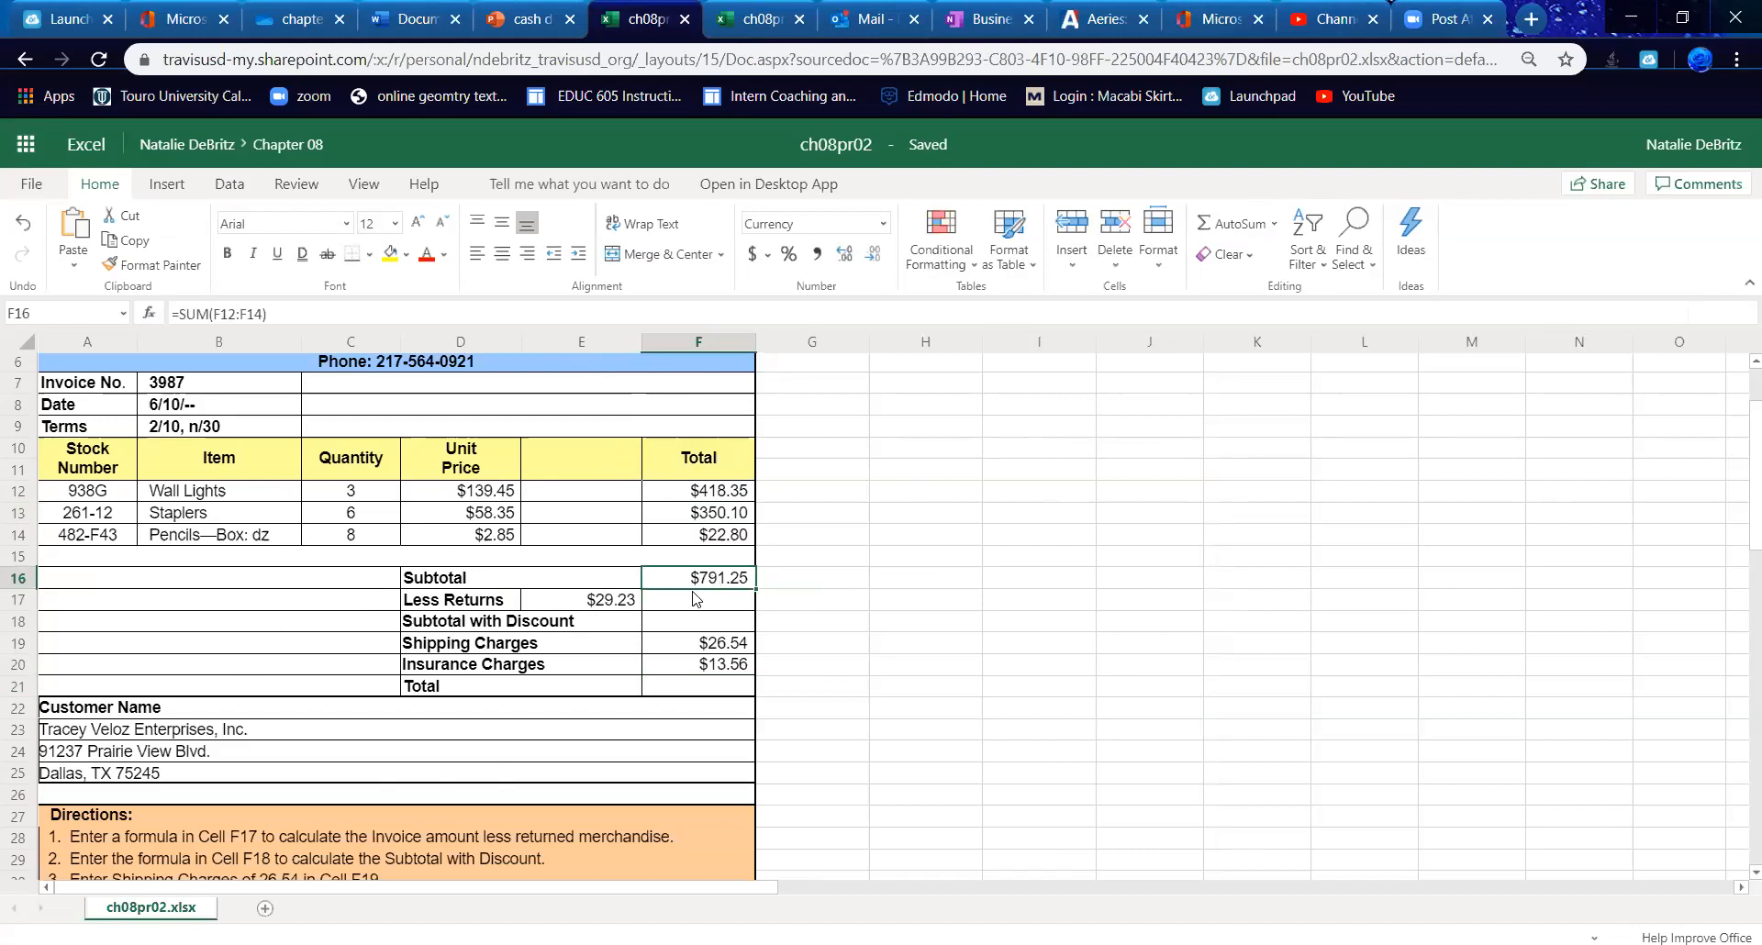
click(690, 602)
text(=)
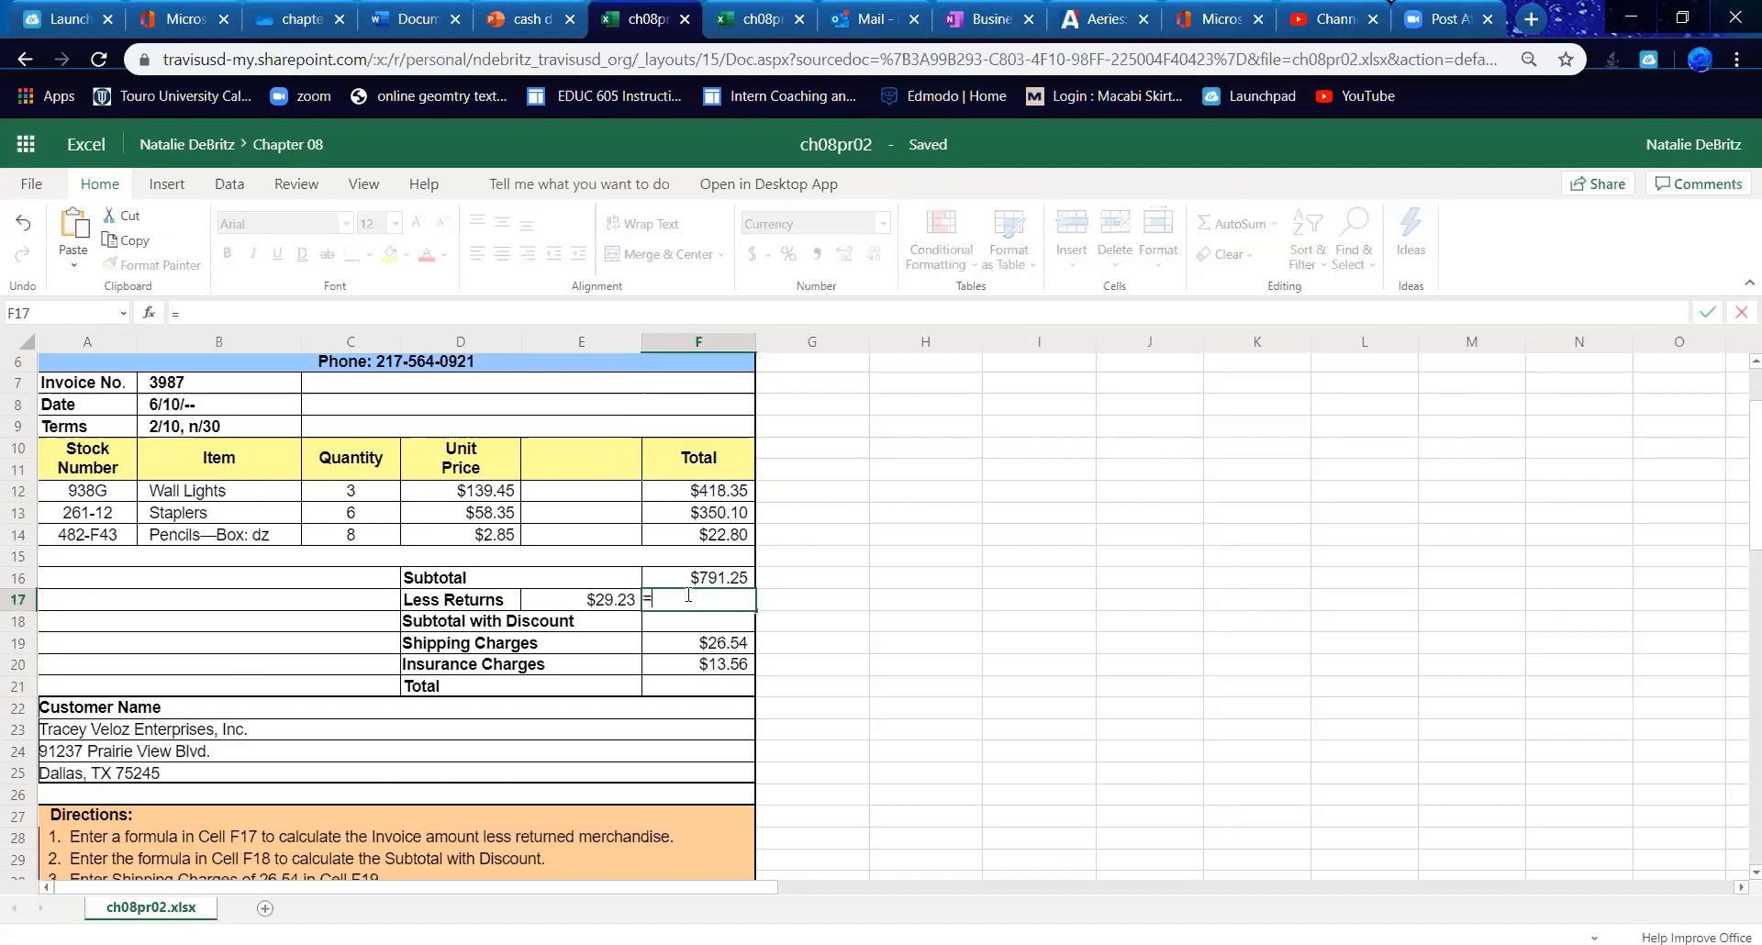
click(690, 557)
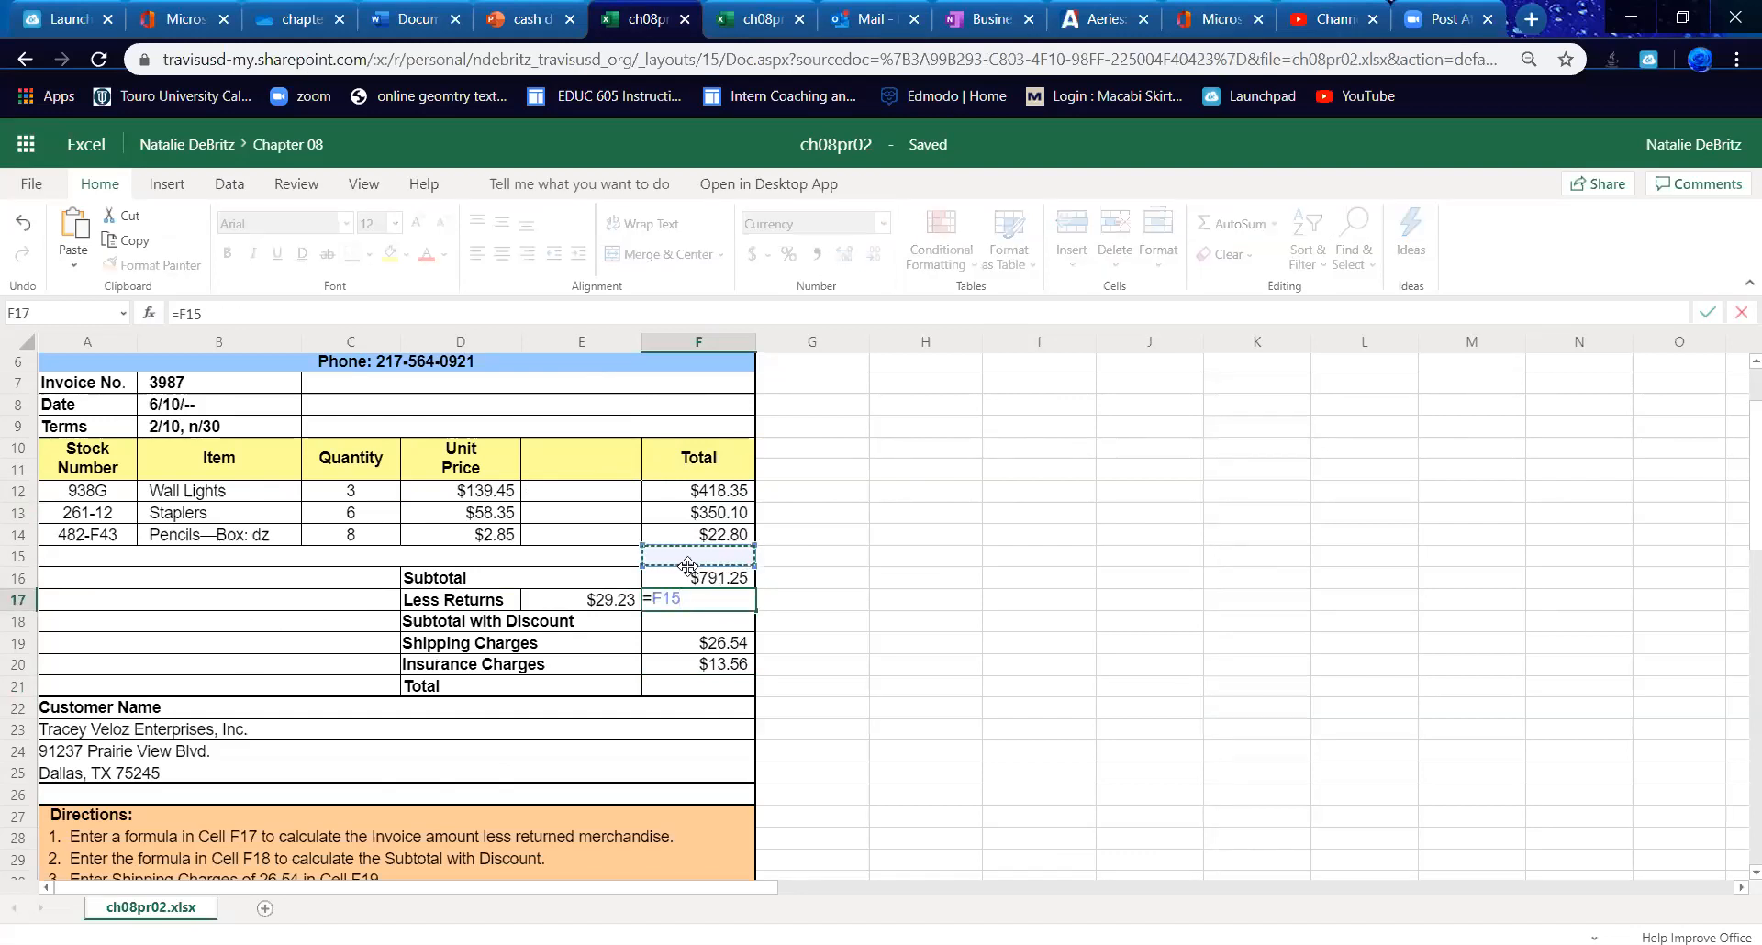
click(691, 581)
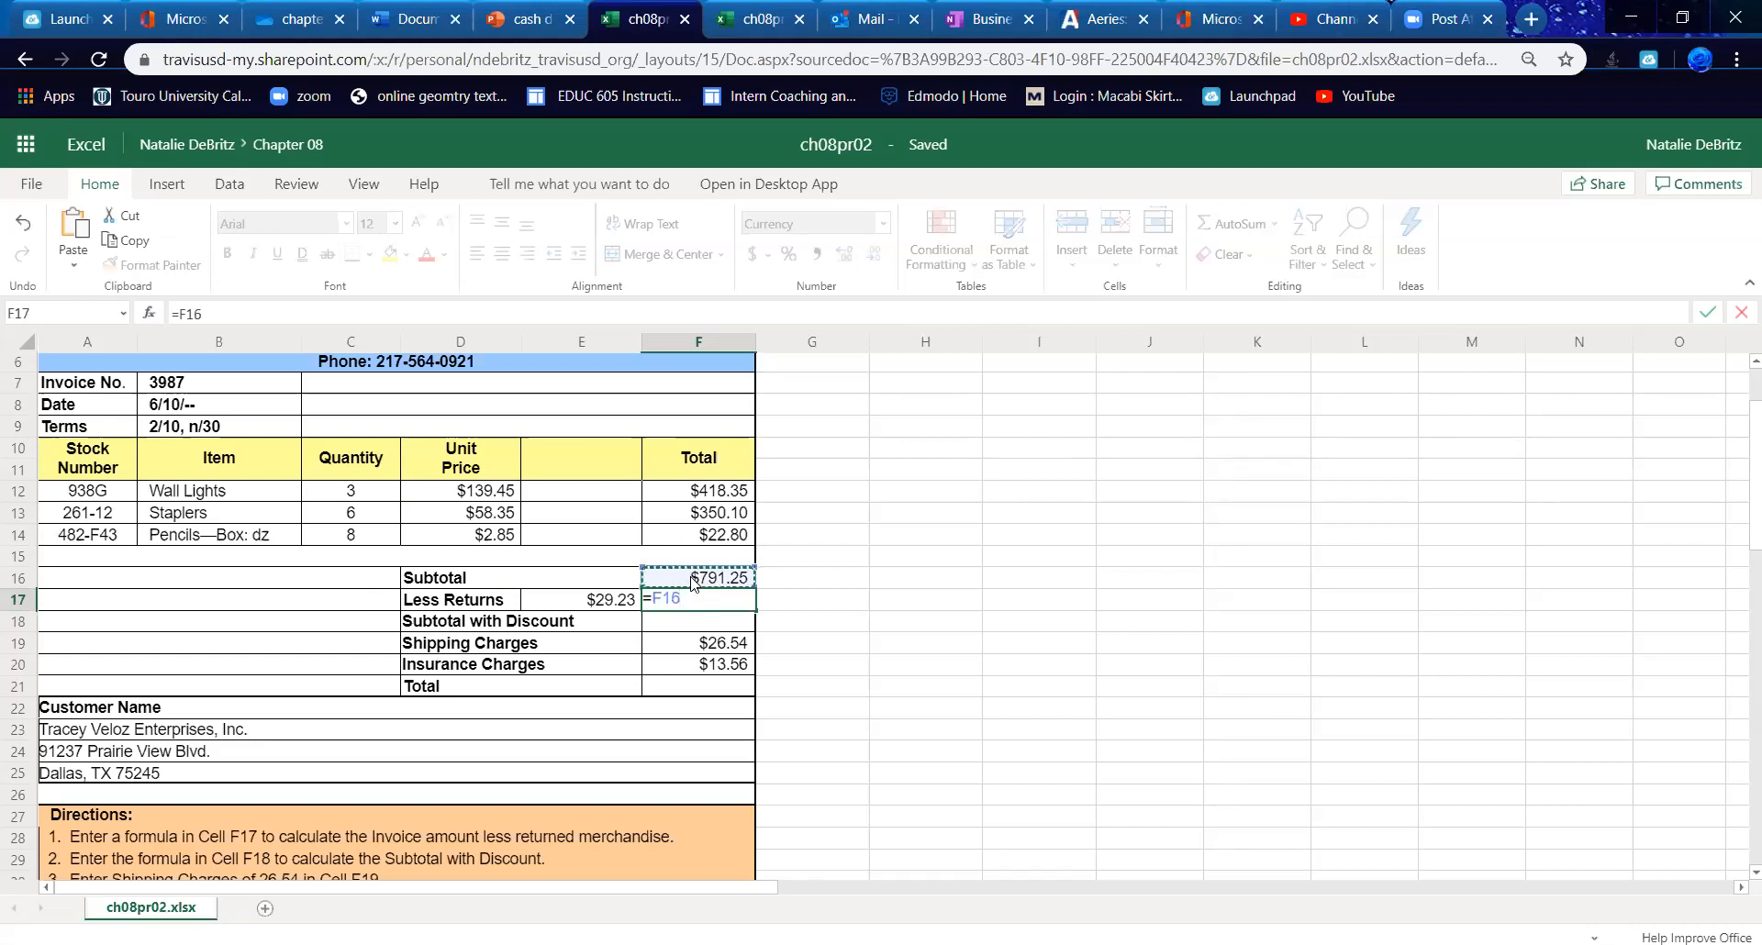
text(-)
click(618, 608)
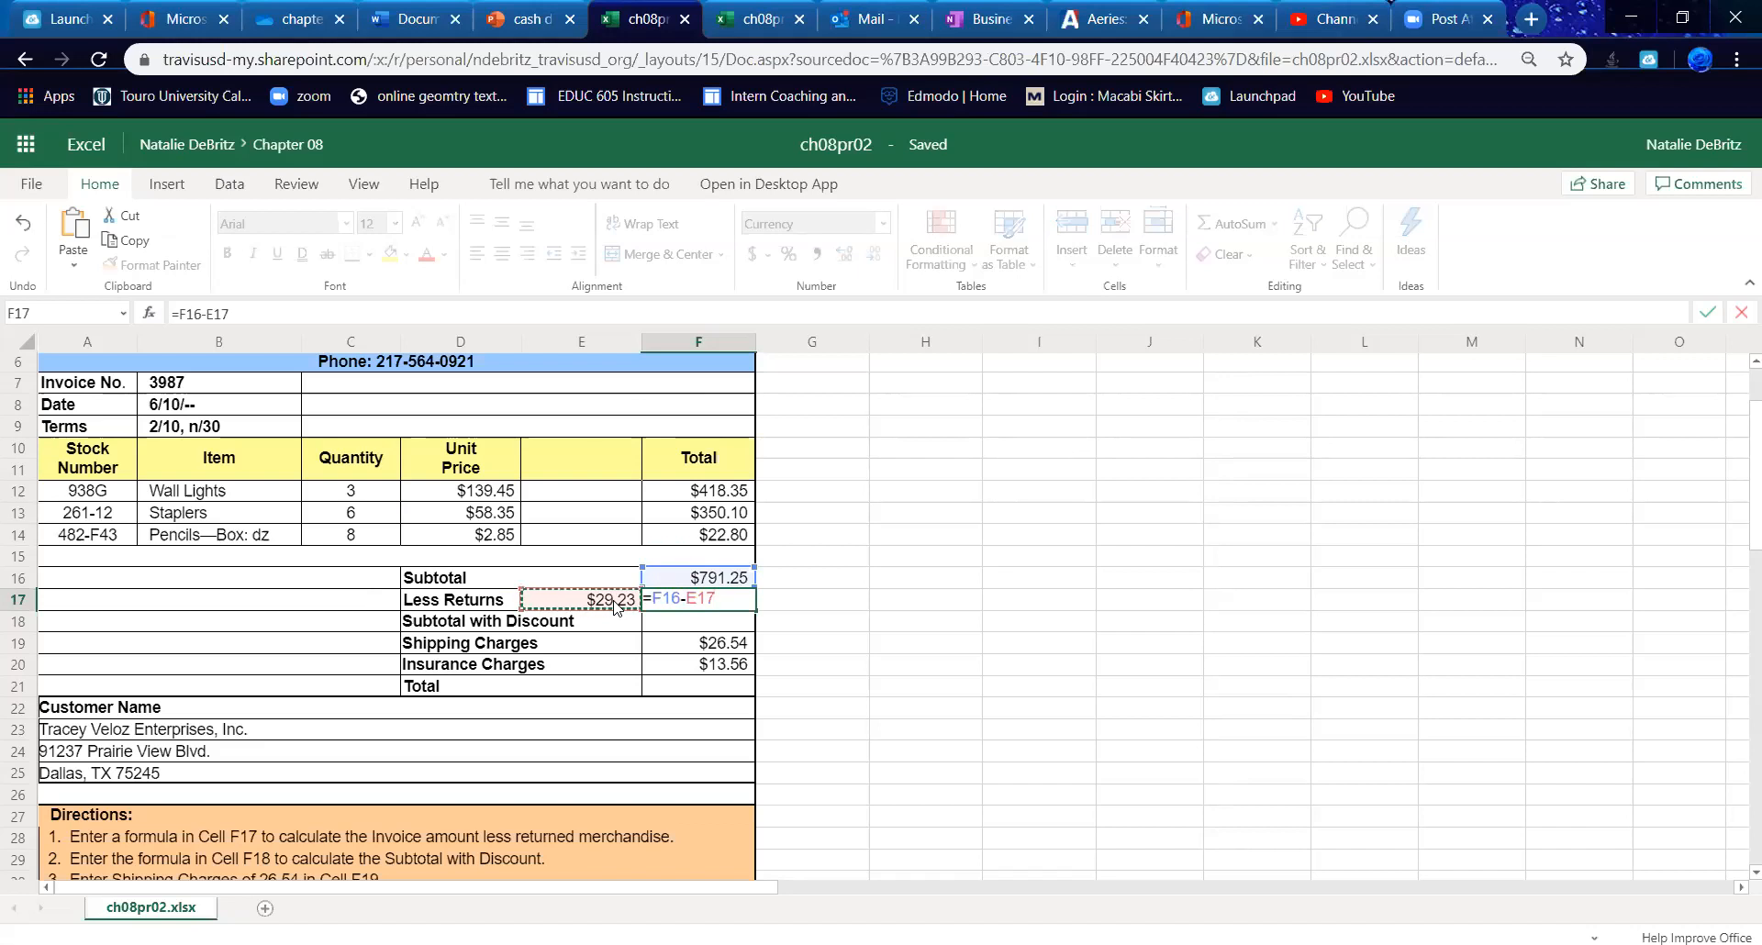
key(Return)
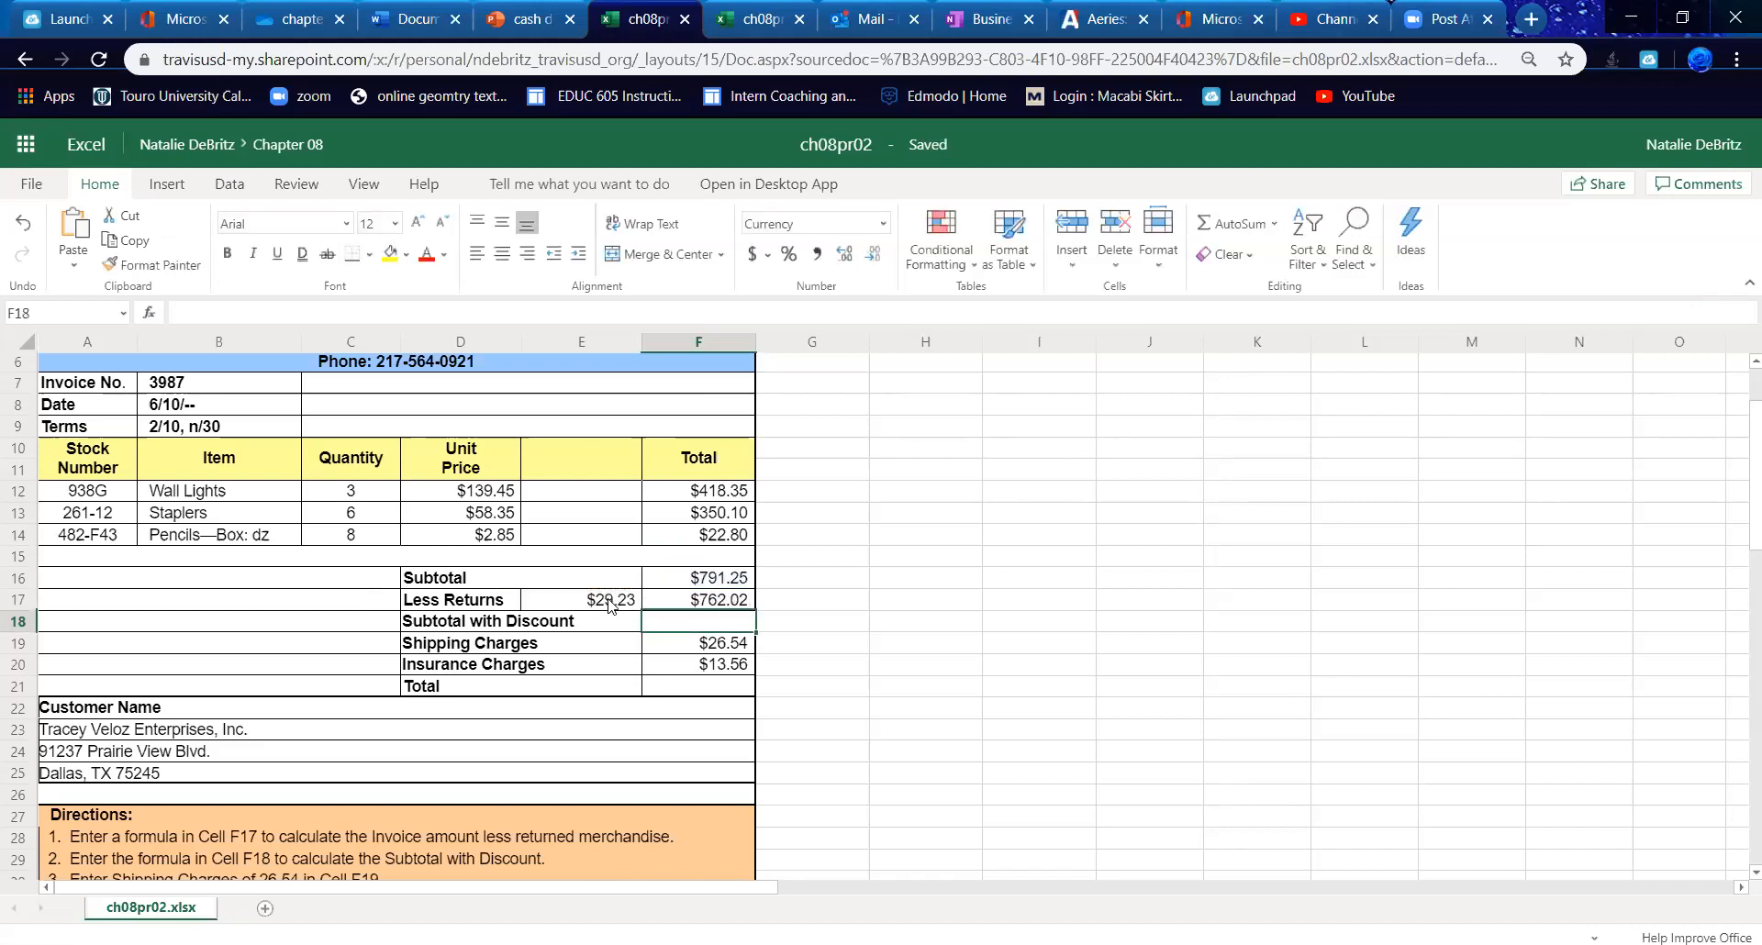
- Enter the discount rate of 2% in E18 beside the Subtotal with Discount label
click(586, 621)
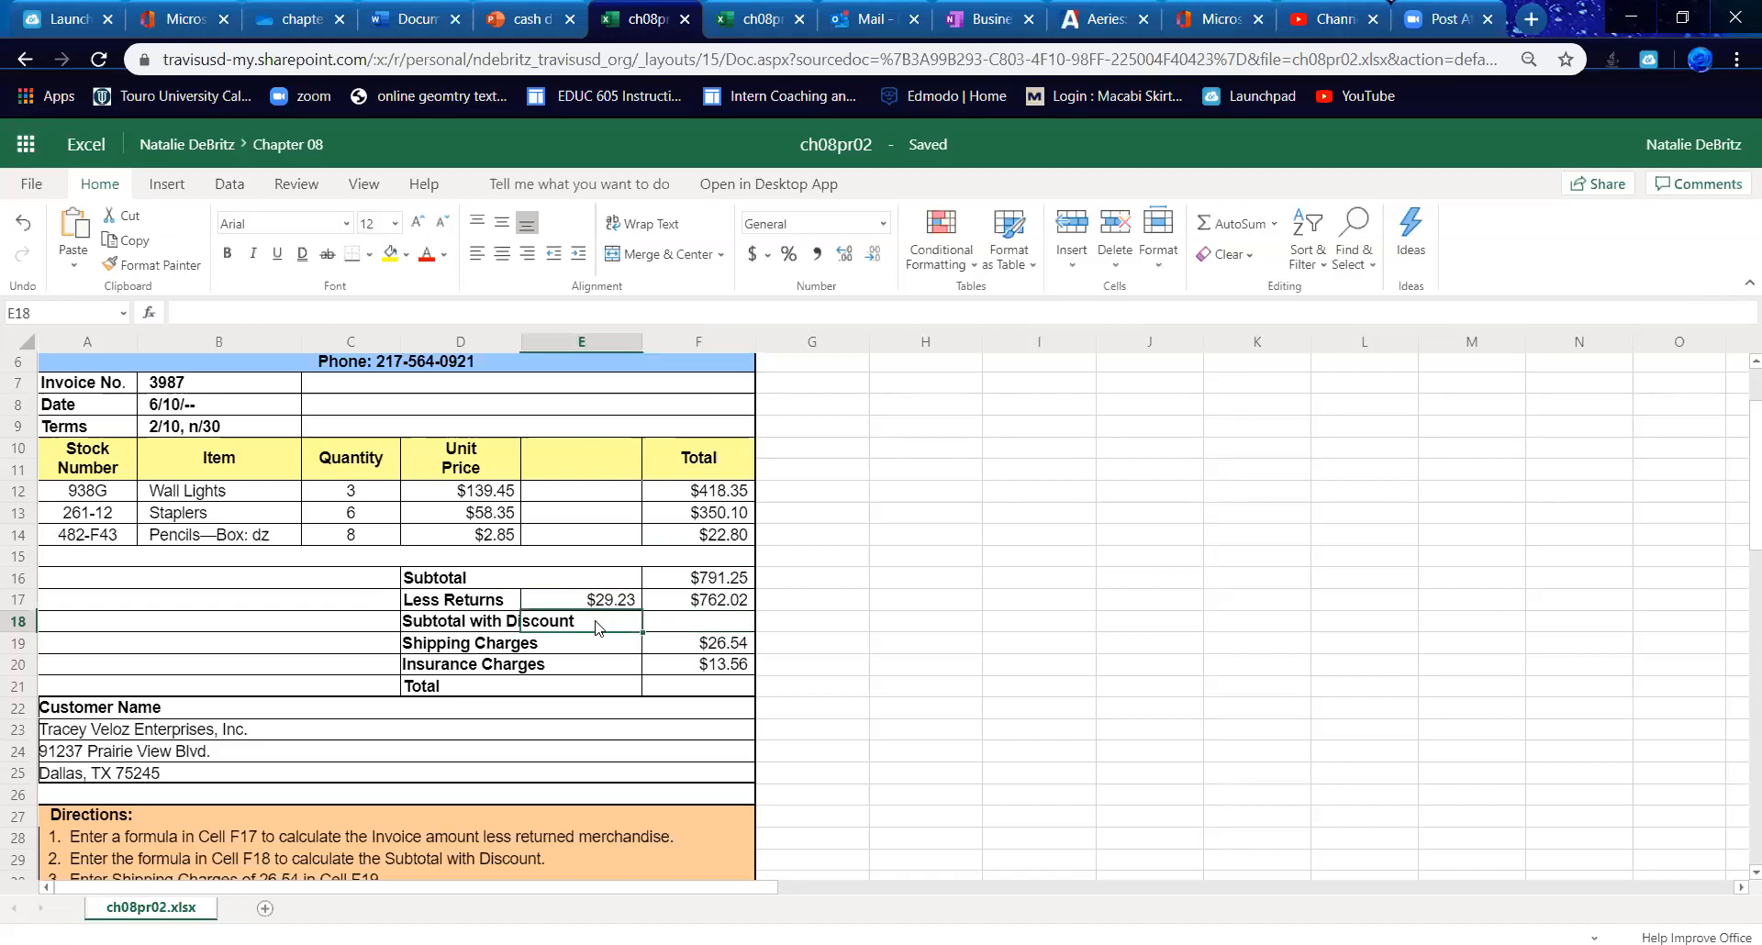
text(2%)
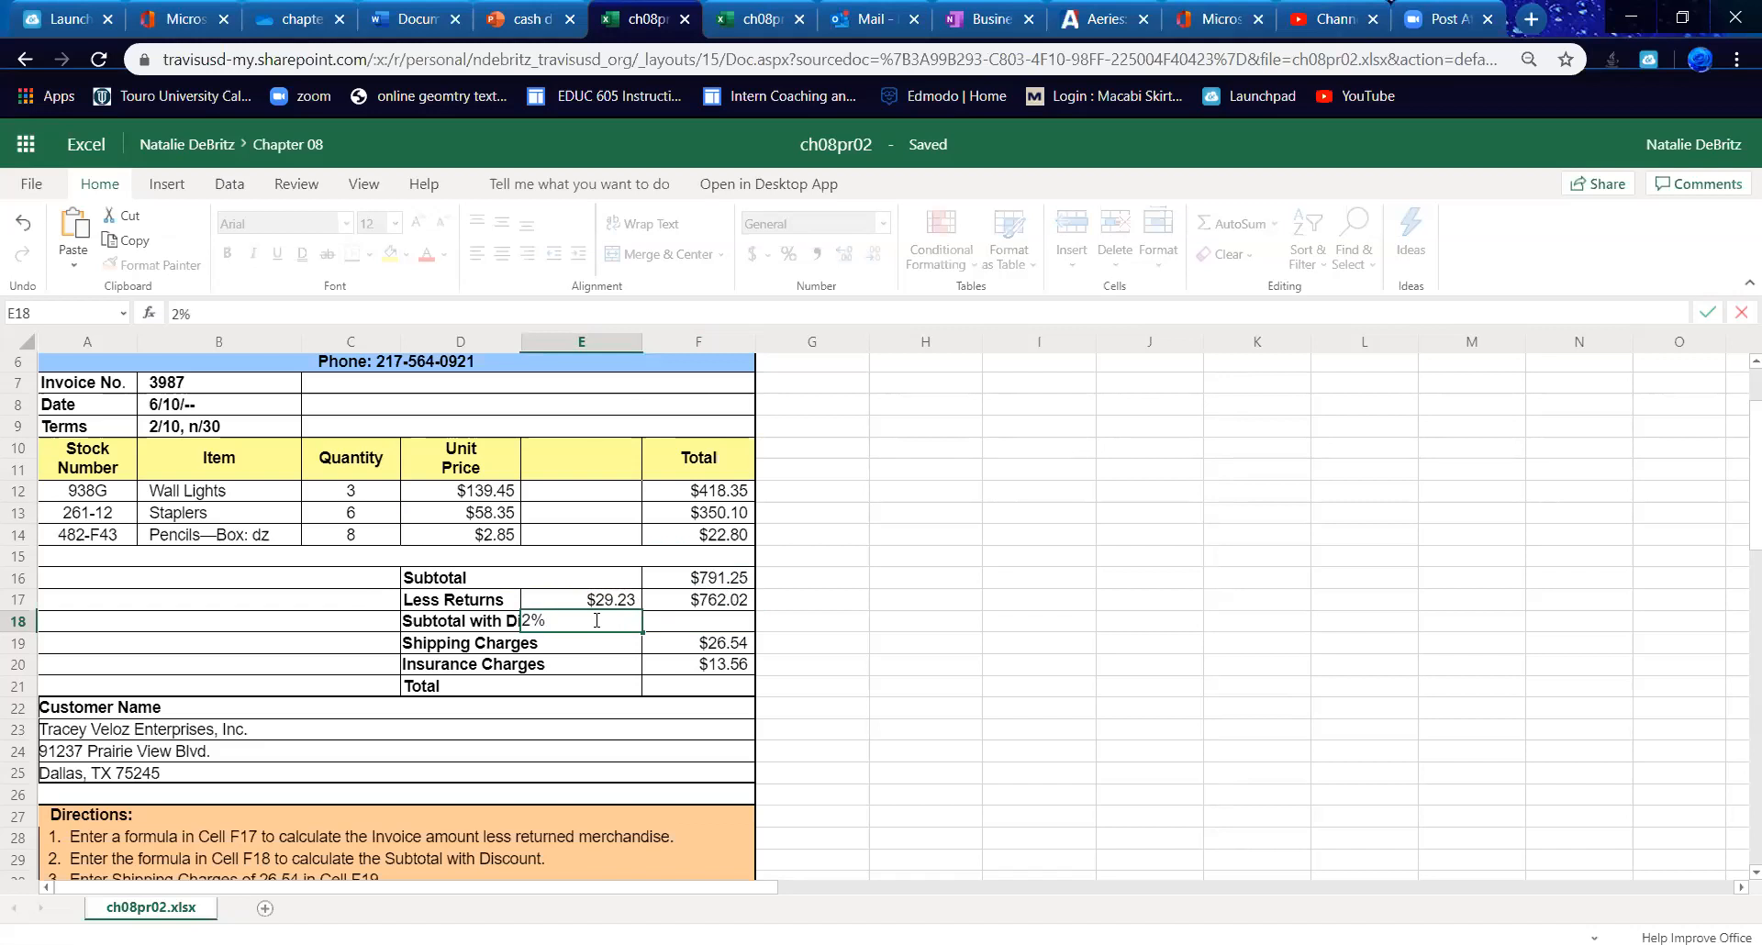
click(697, 623)
click(568, 622)
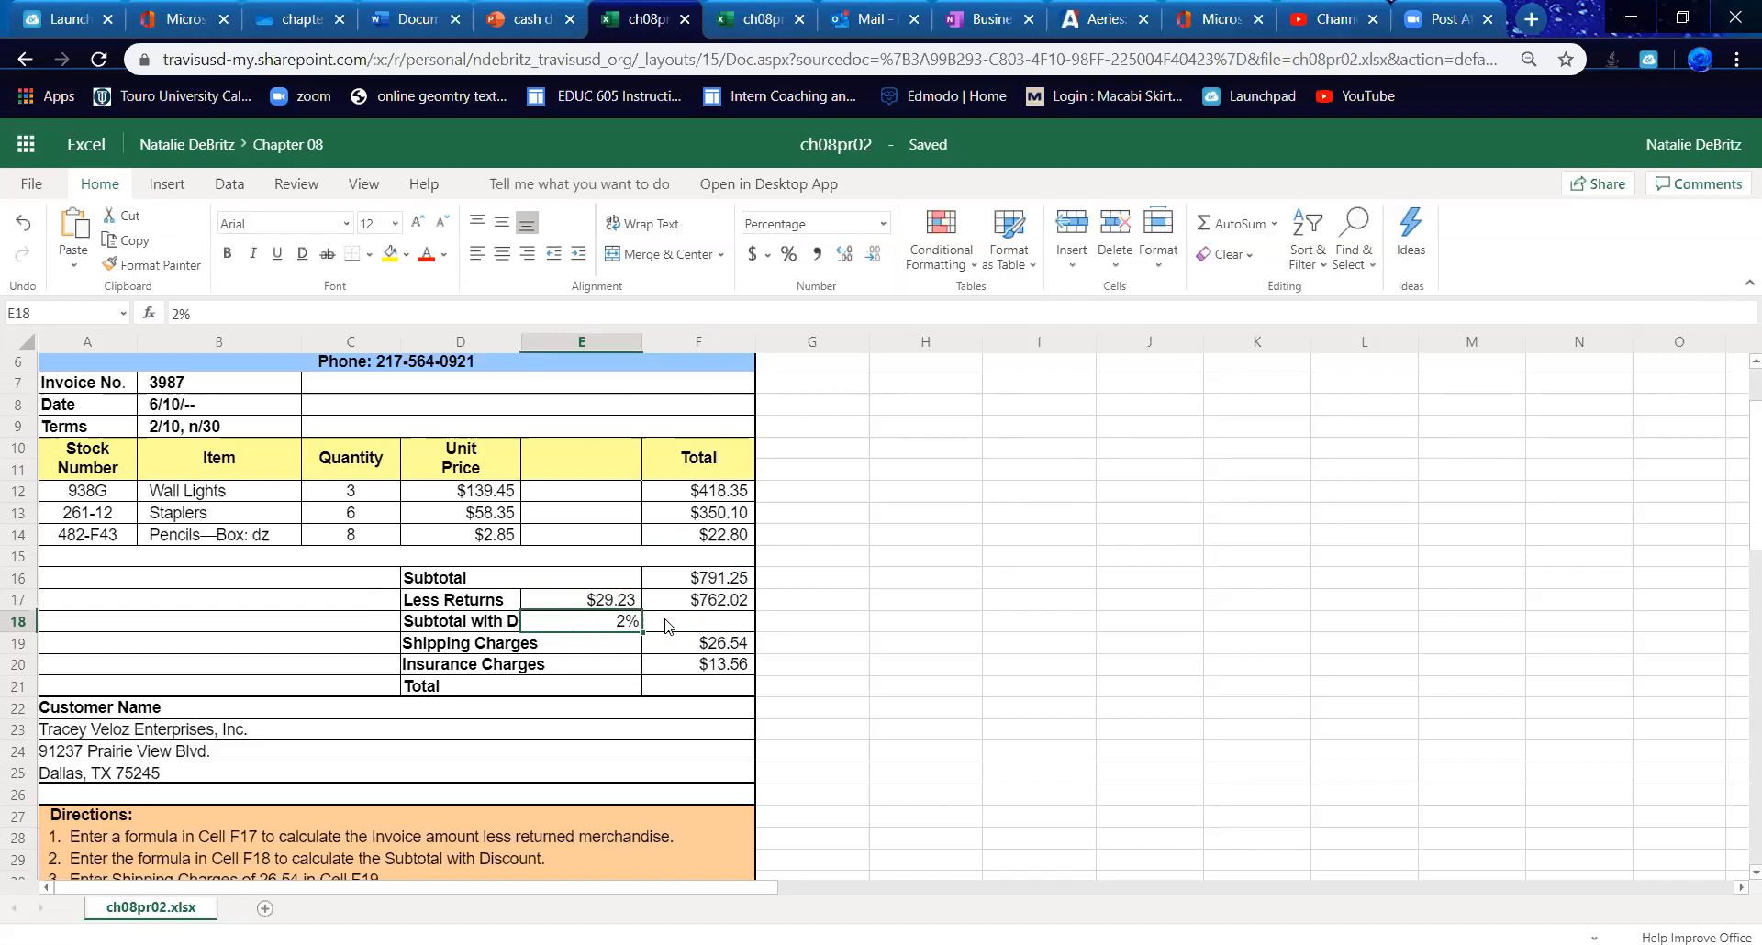
- Calculate the Subtotal with Discount in F18 with the formula =F17*98%
click(703, 629)
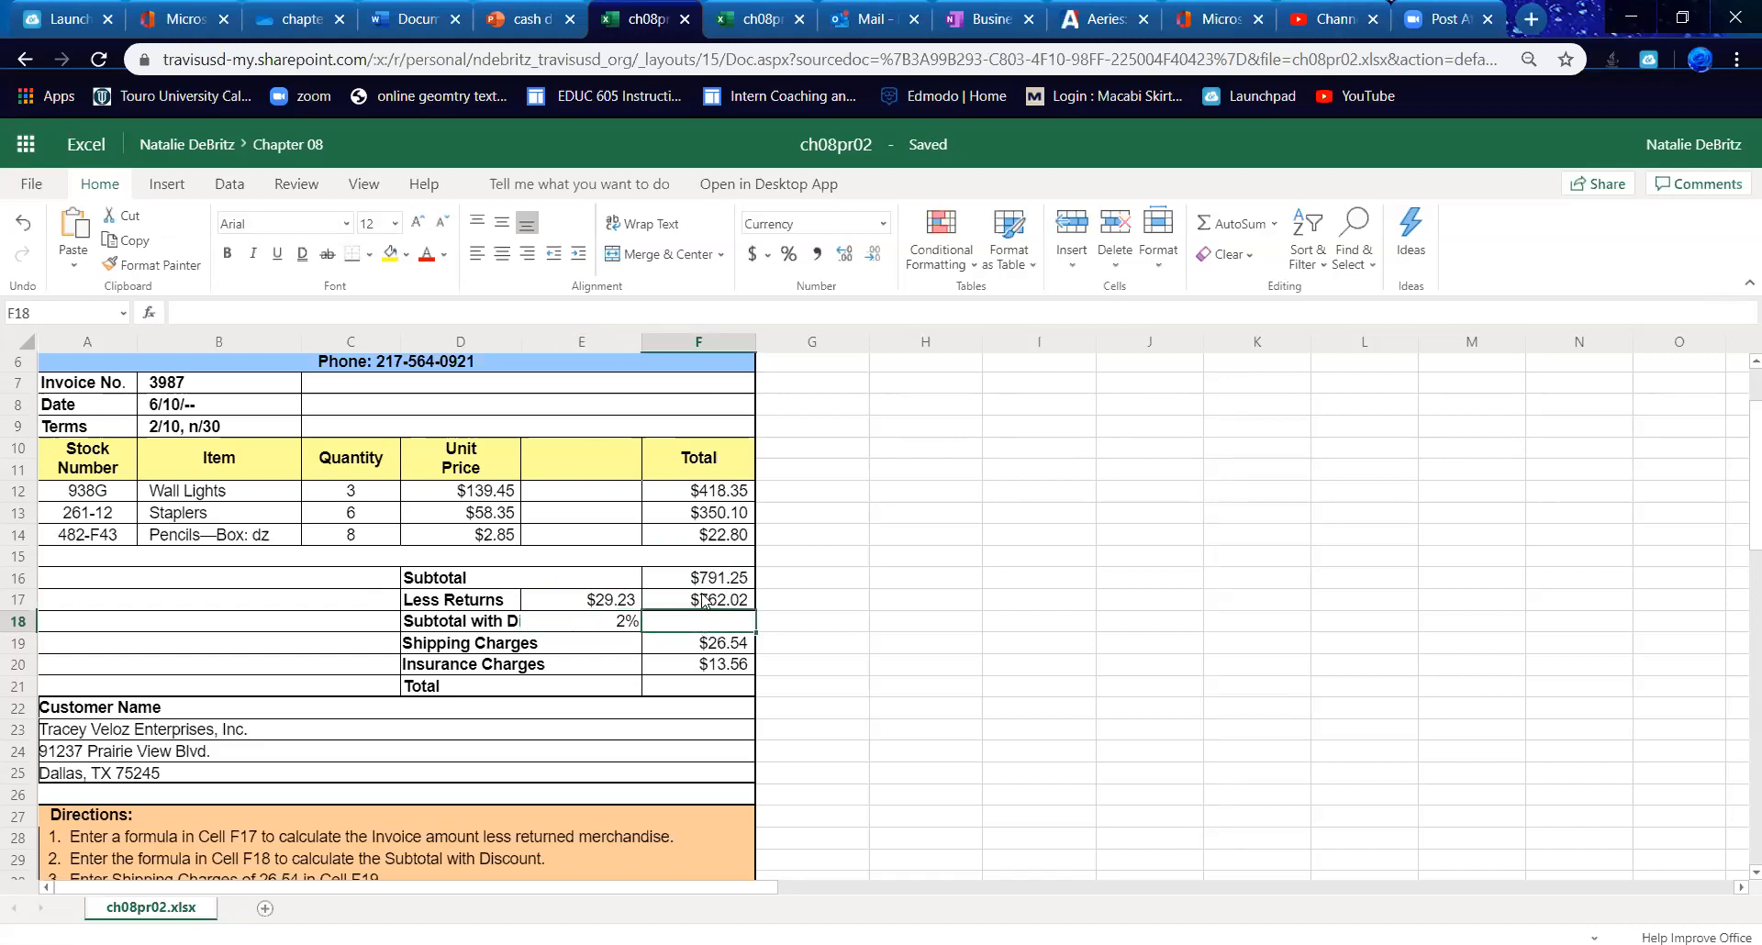
click(704, 601)
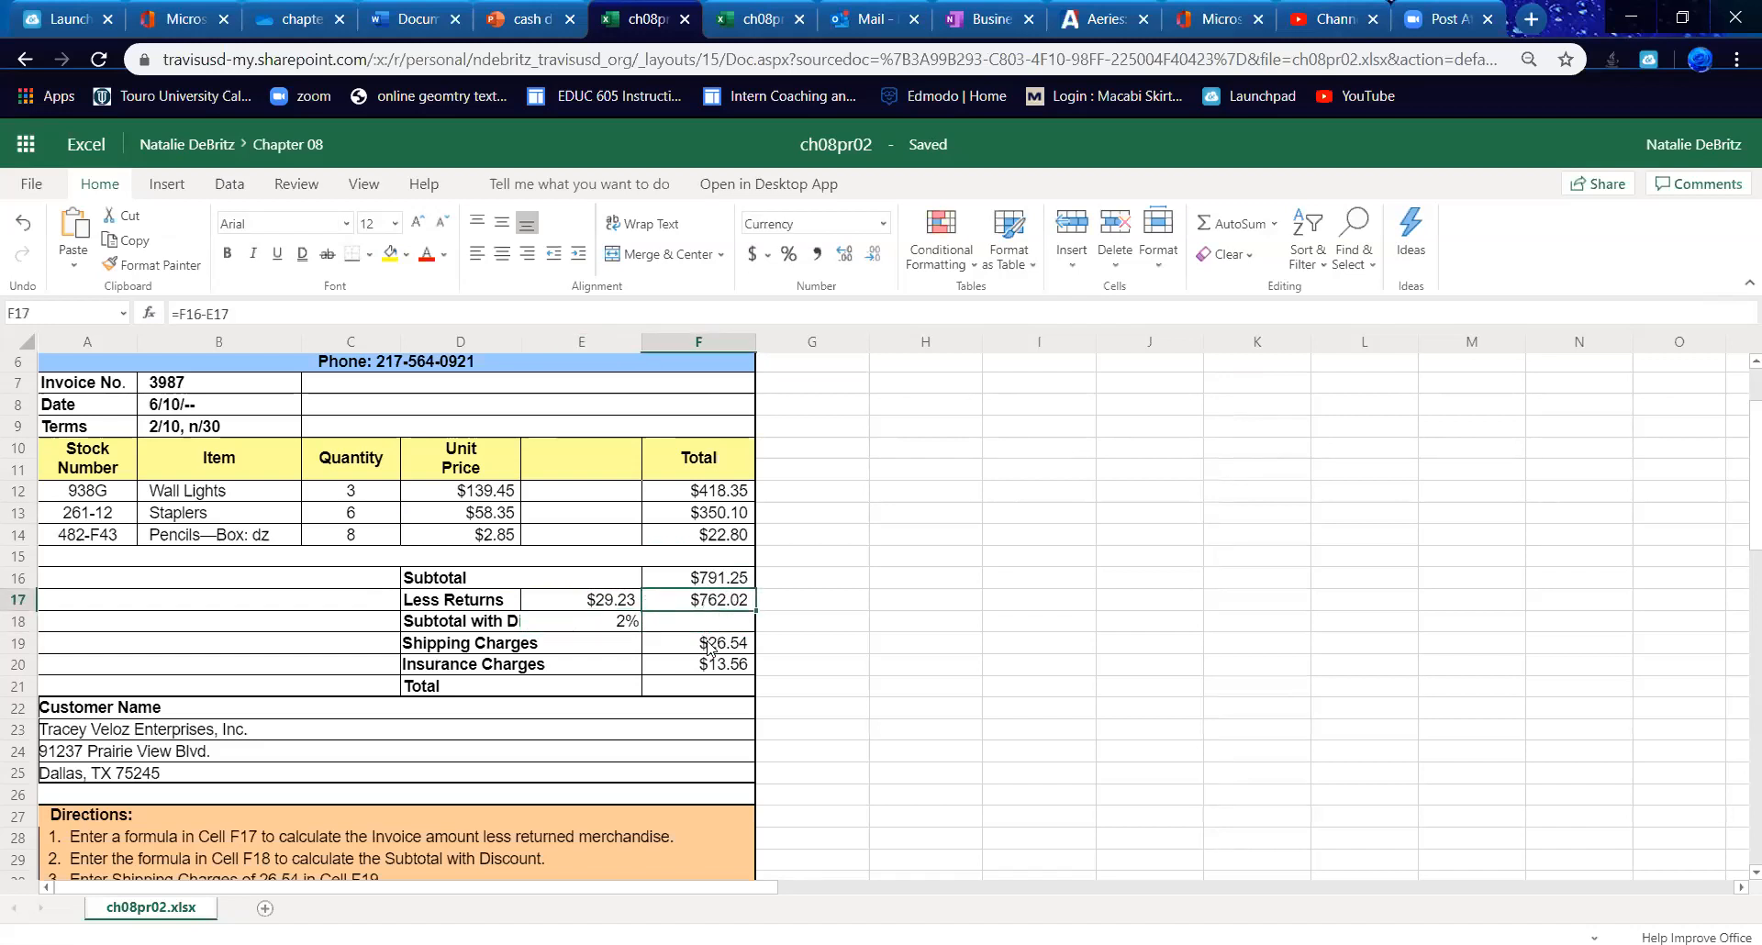
click(702, 624)
text(=)
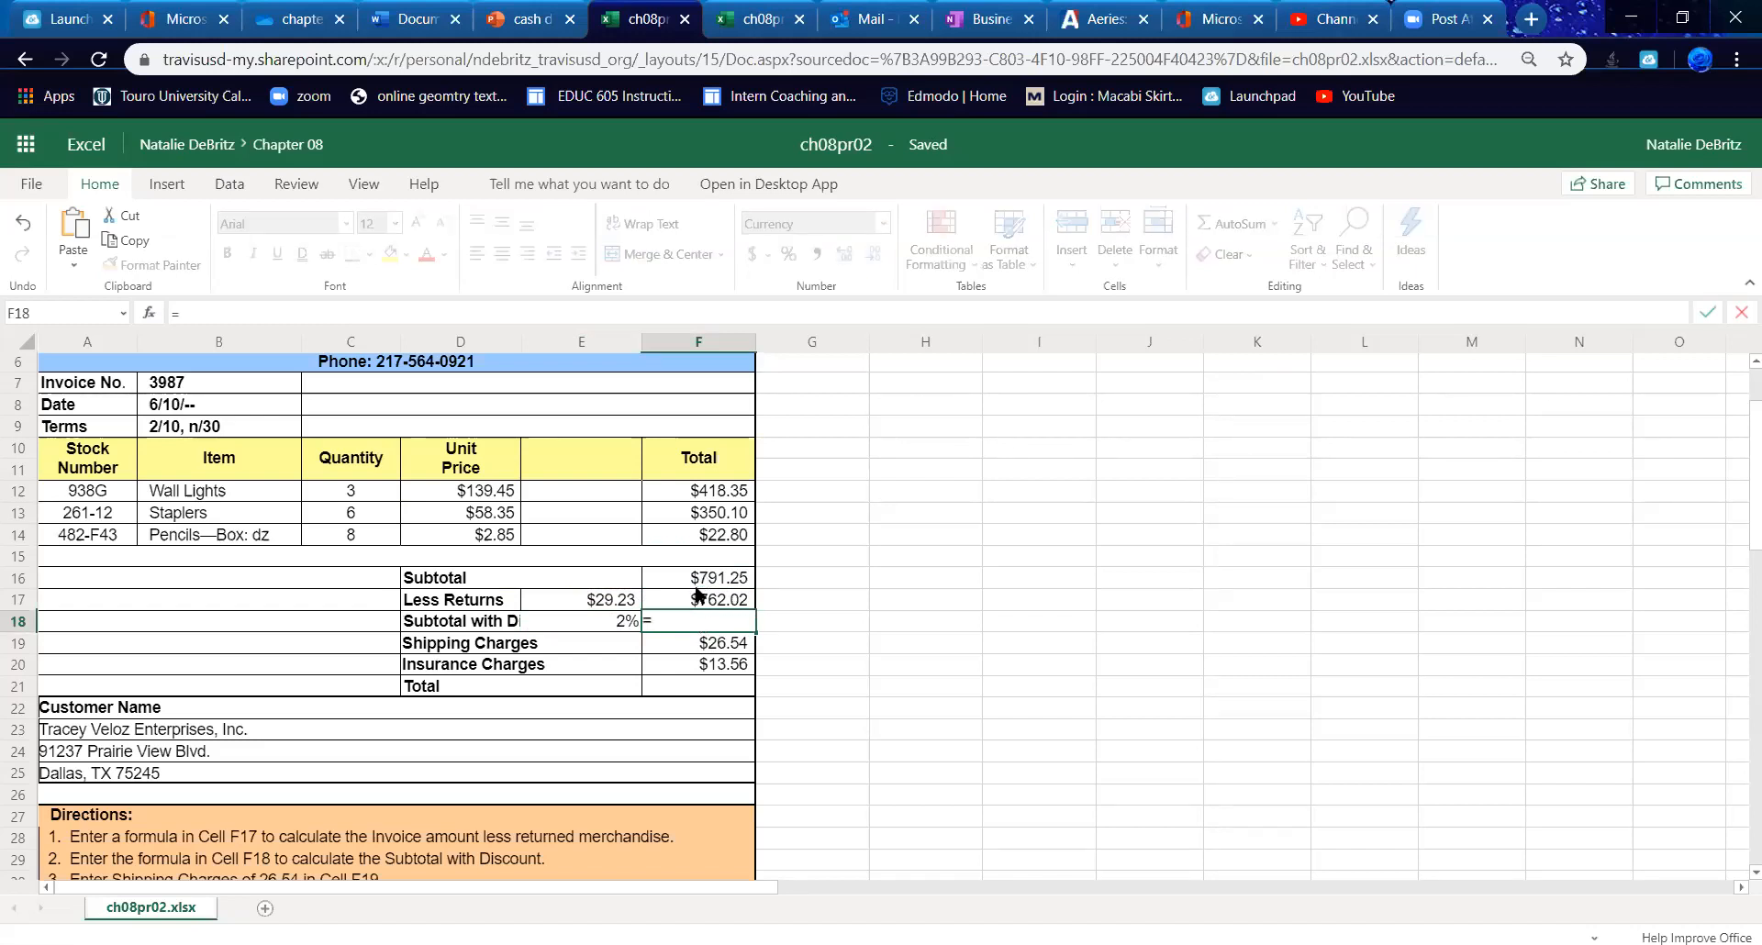
click(705, 598)
text(*98)
text(%)
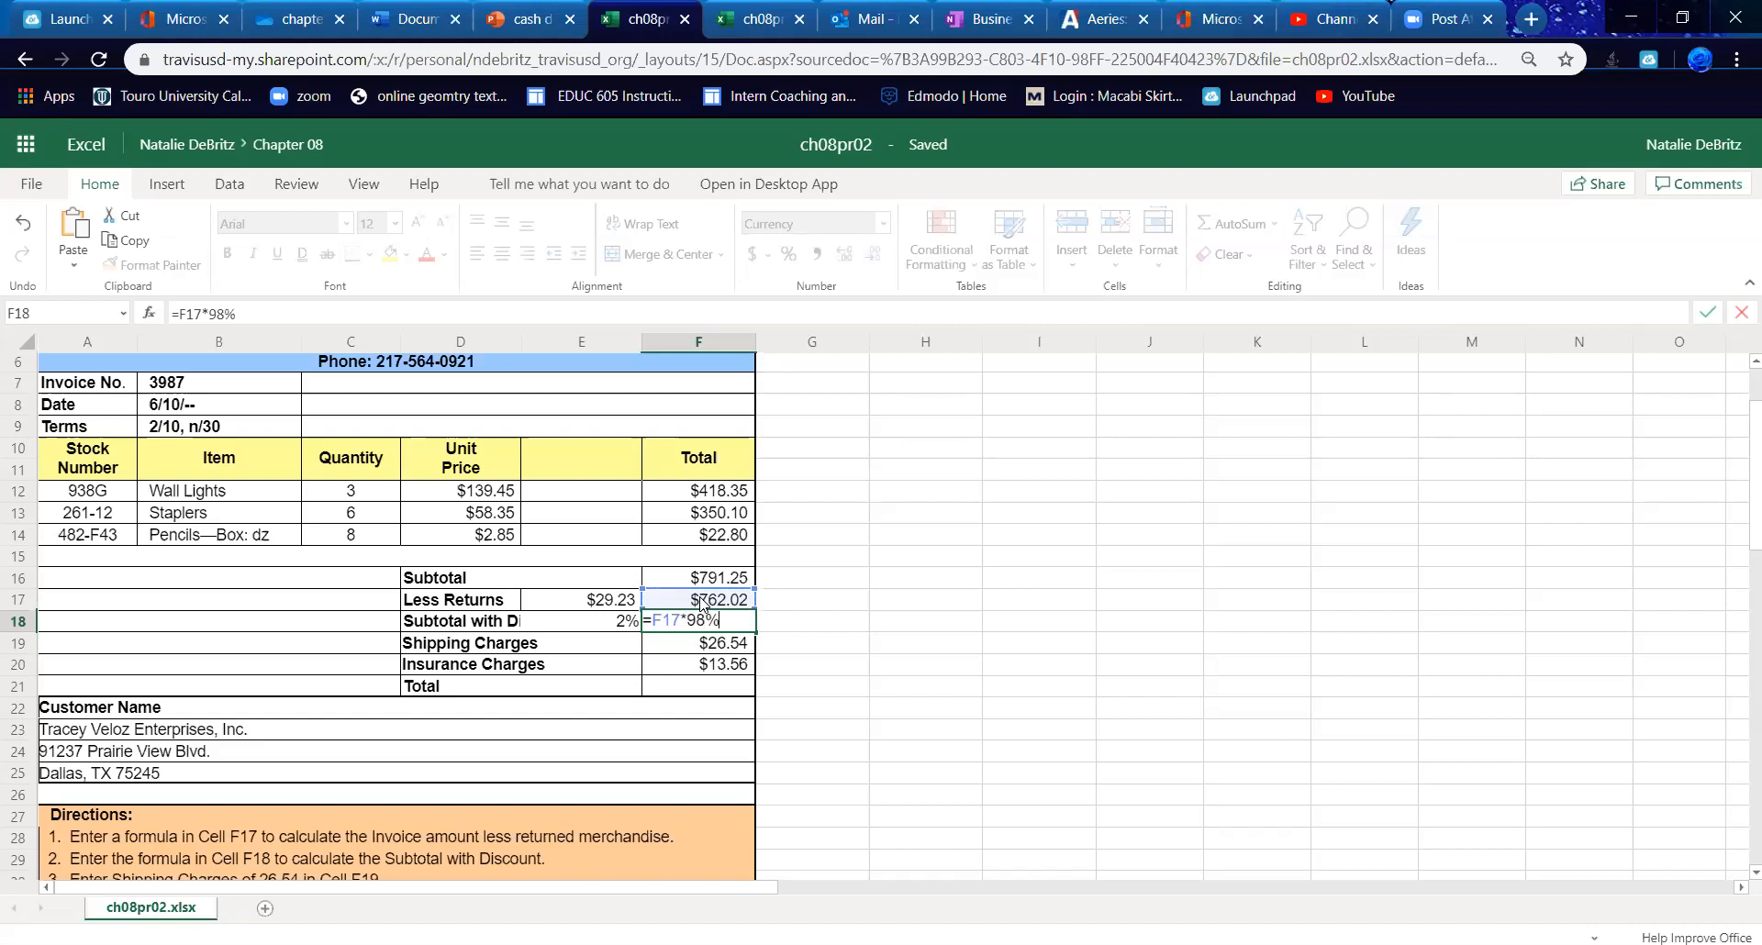
key(Return)
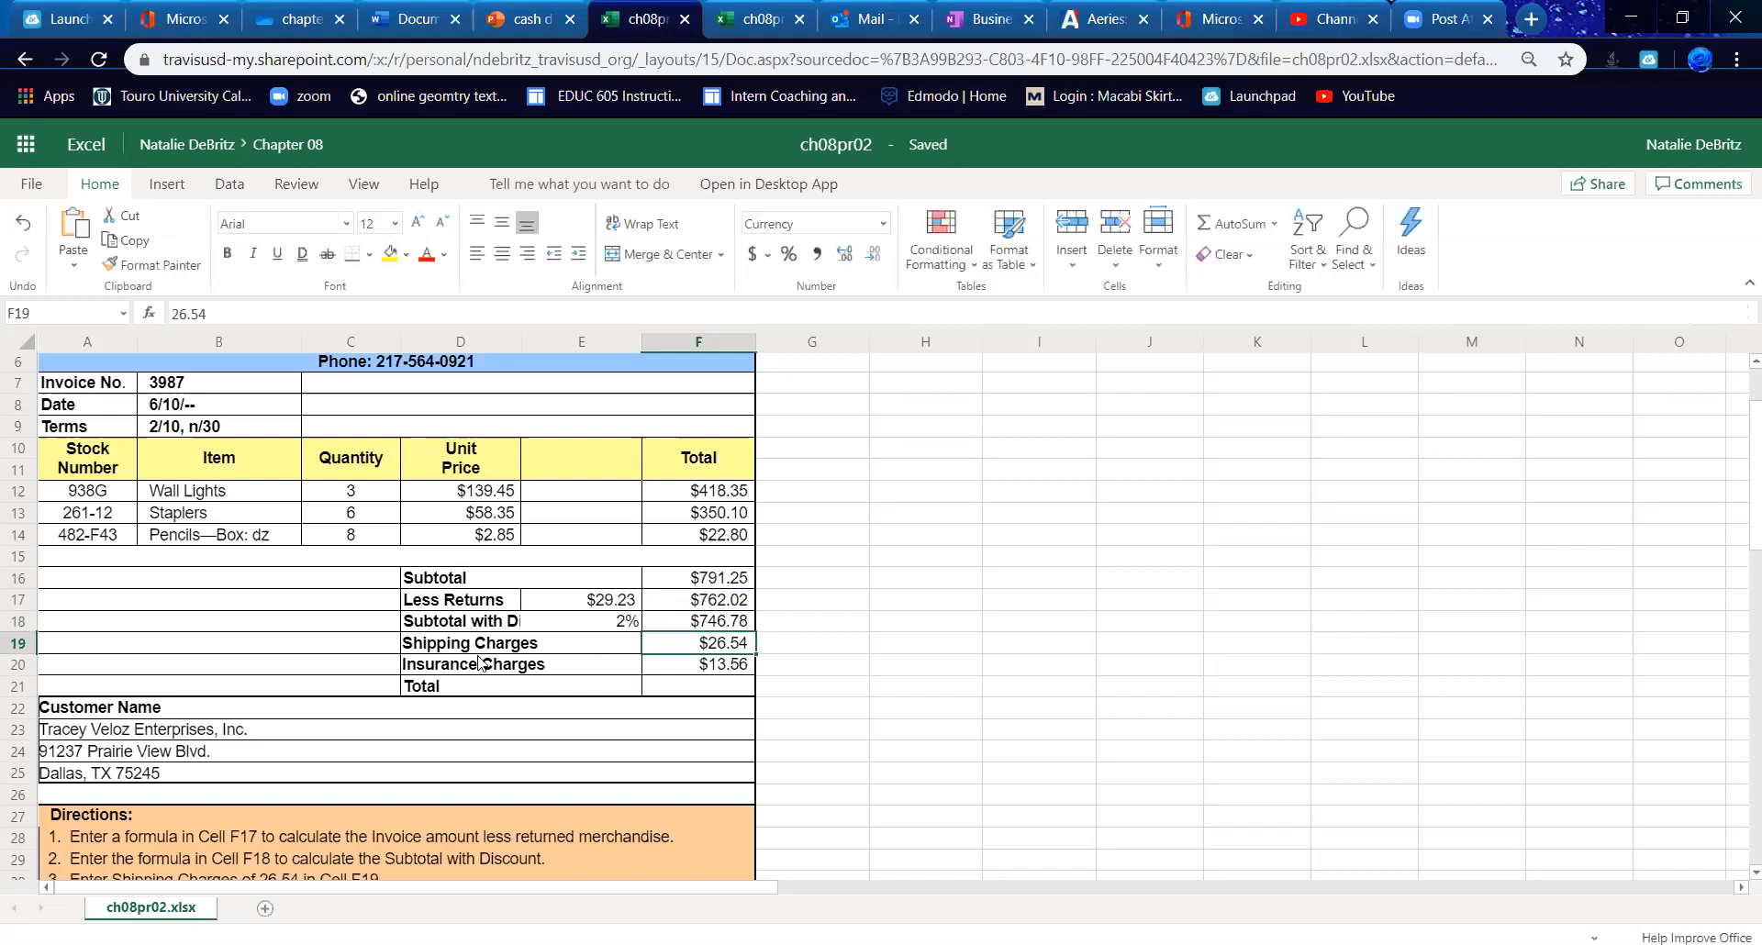
click(708, 692)
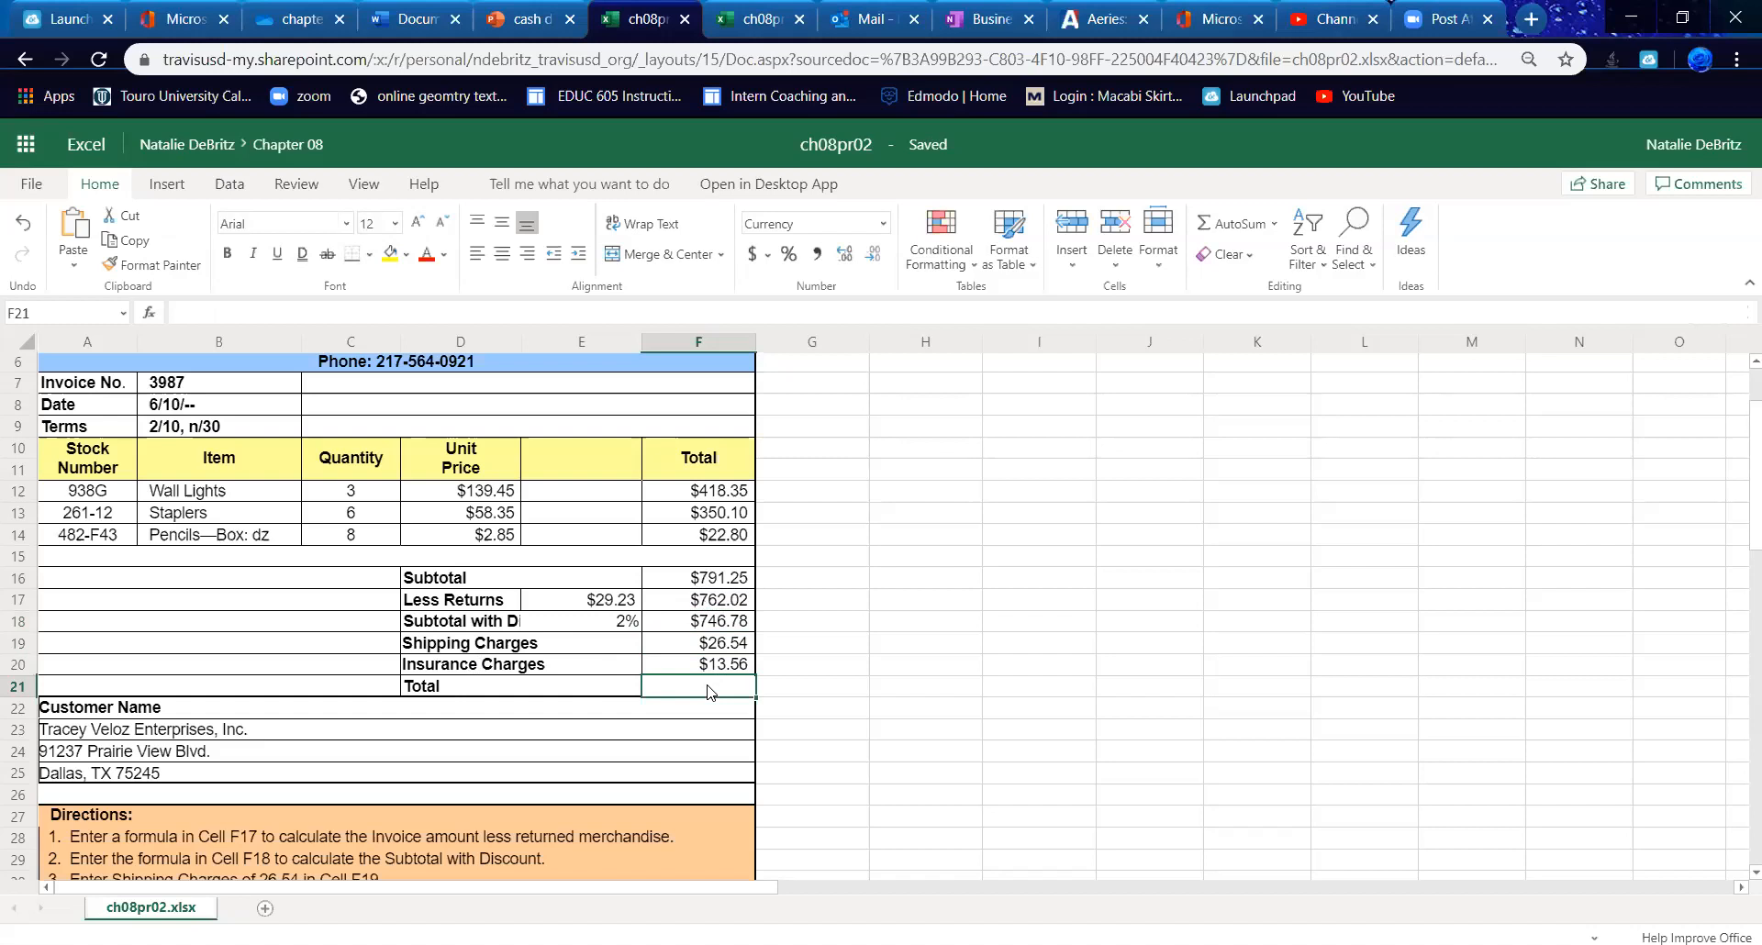
text(=)
click(677, 620)
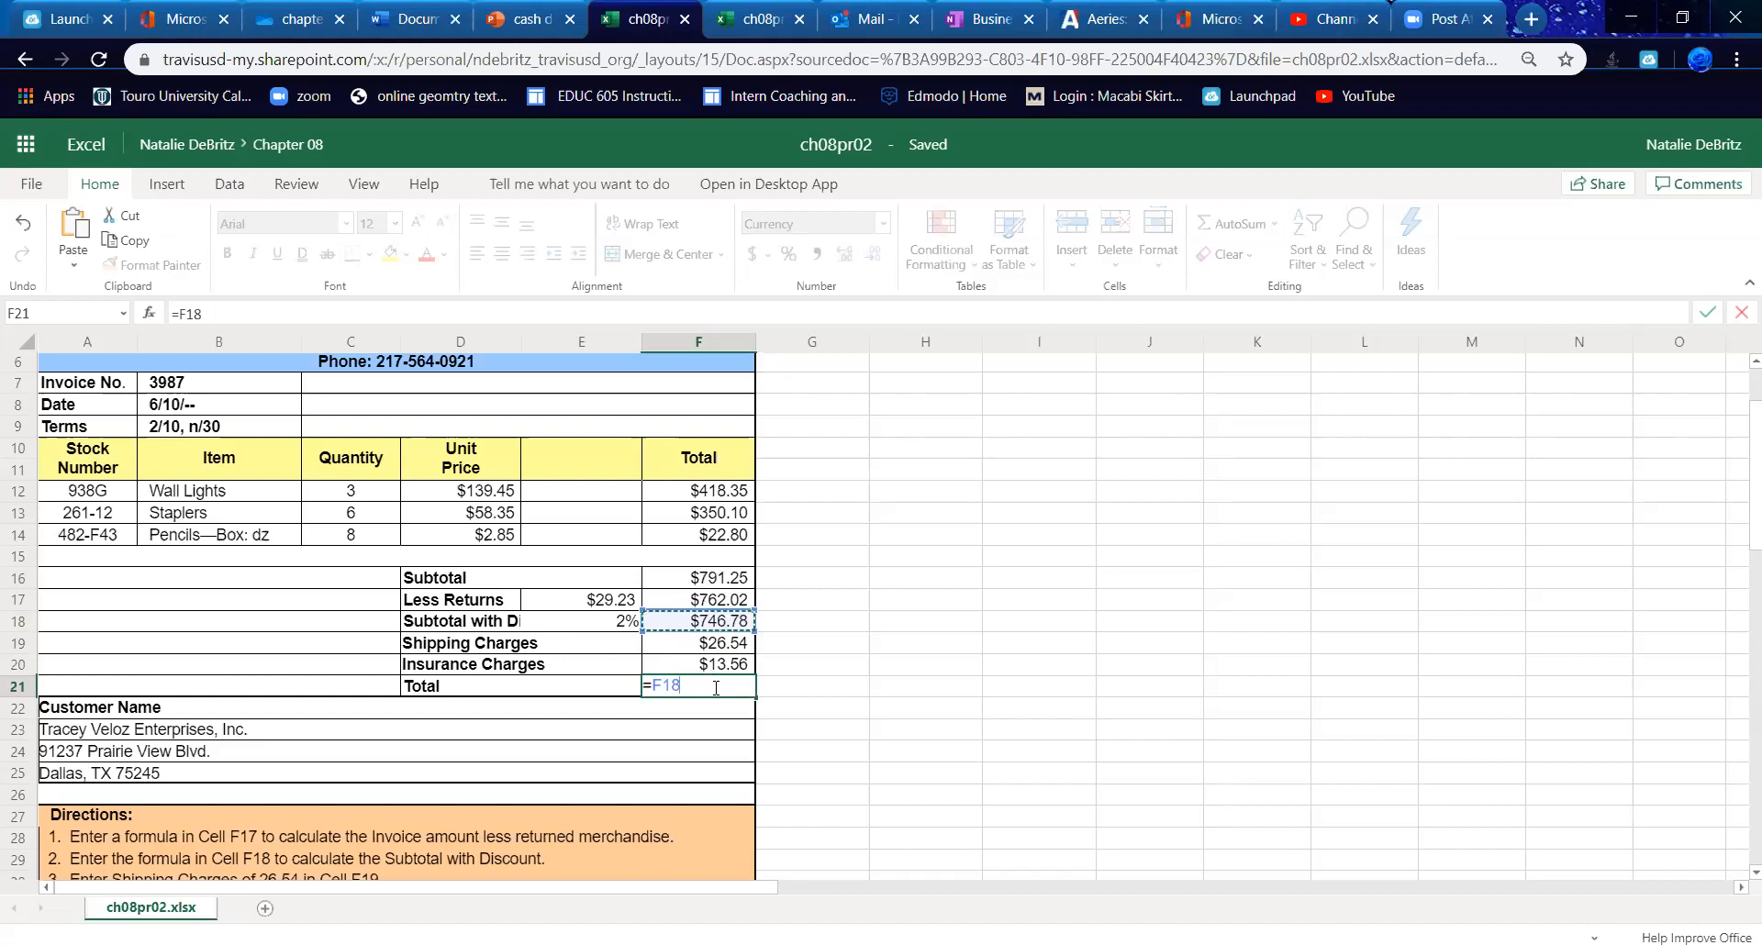
key(BackSpace)
key(BackSpace)
key(BackSpace)
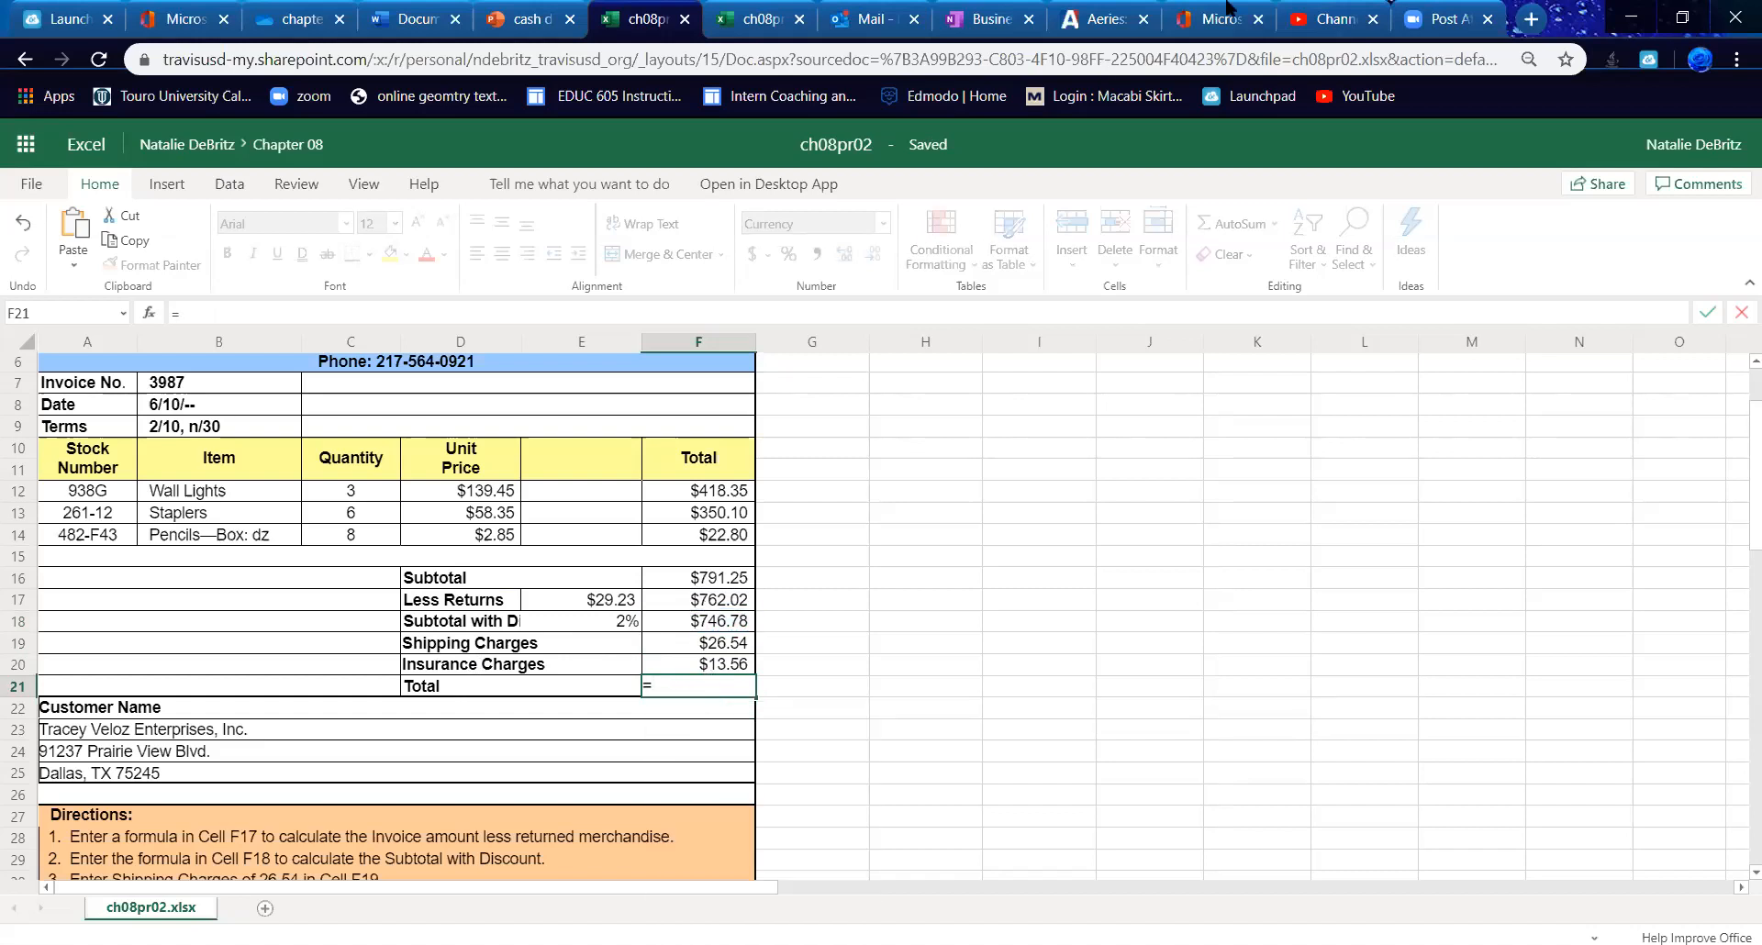
click(688, 608)
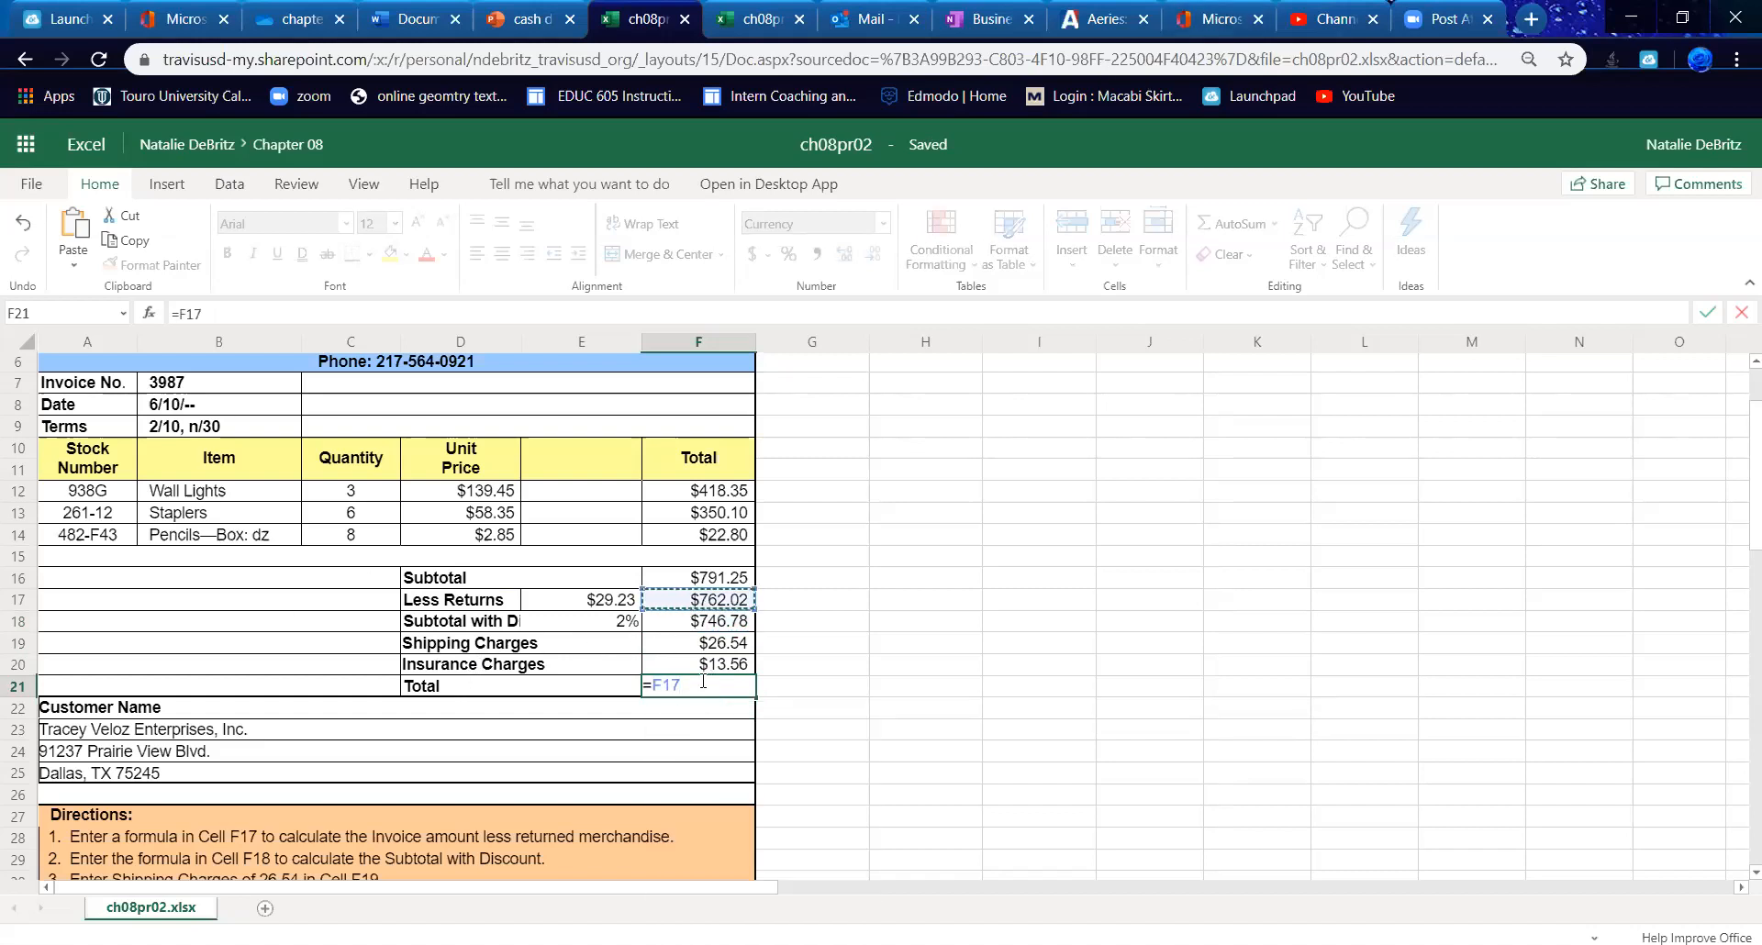
key(BackSpace)
key(BackSpace)
key(BackSpace)
key(BackSpace)
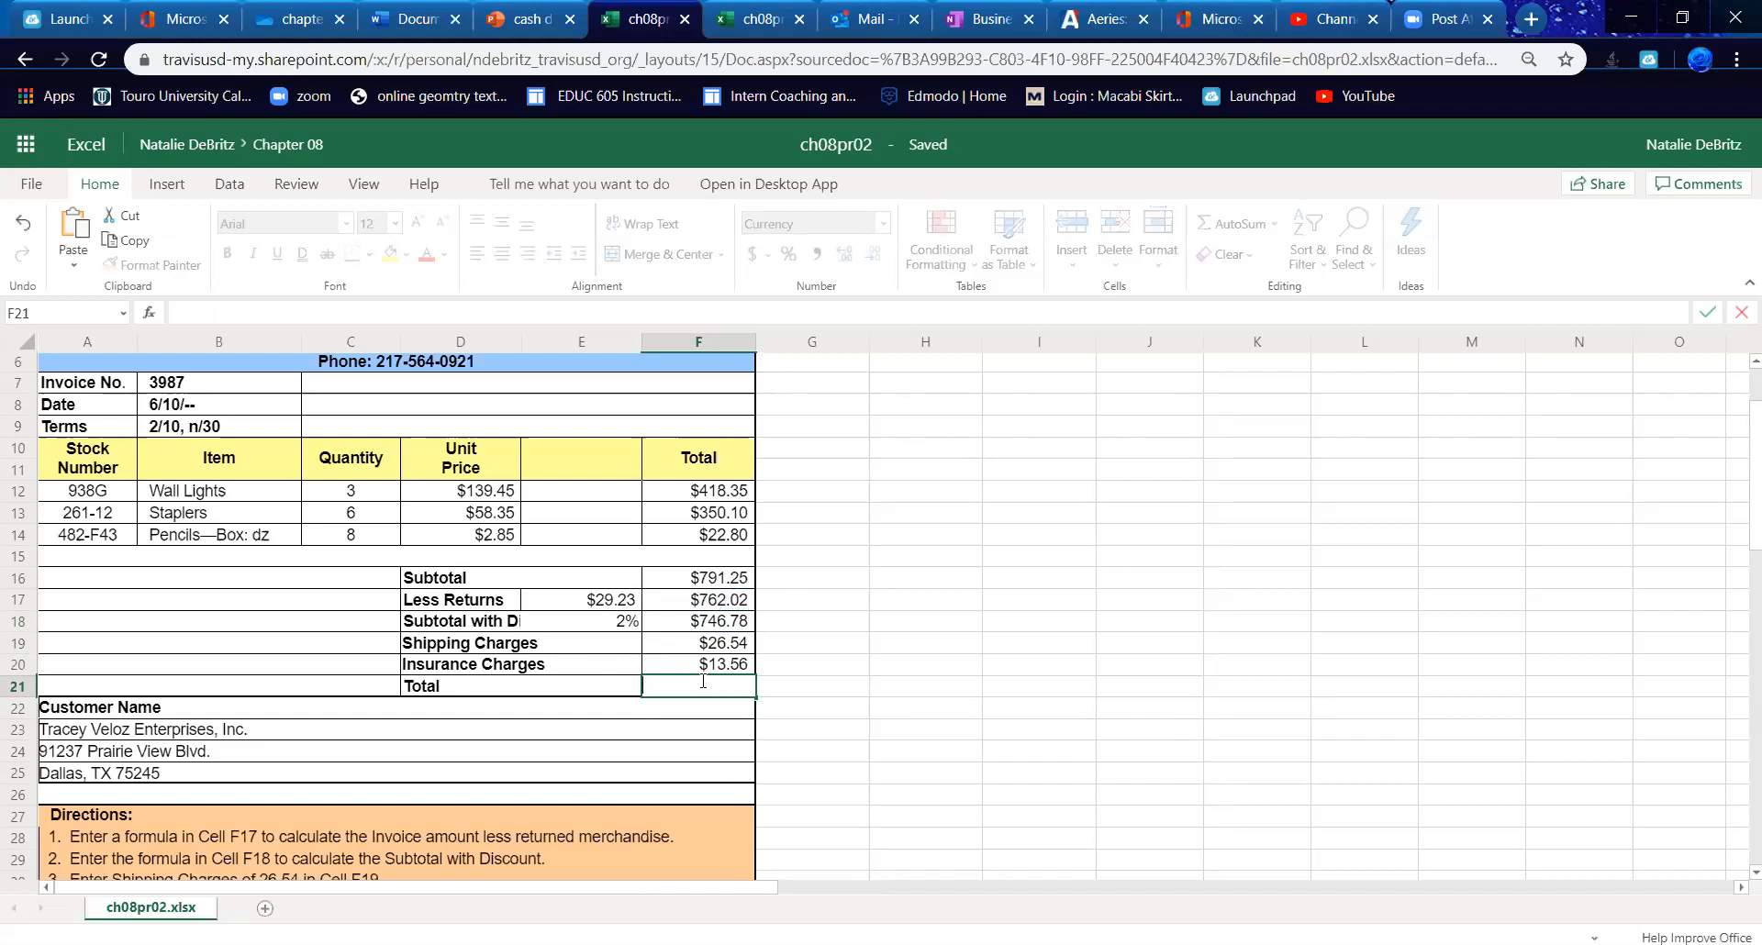
click(654, 667)
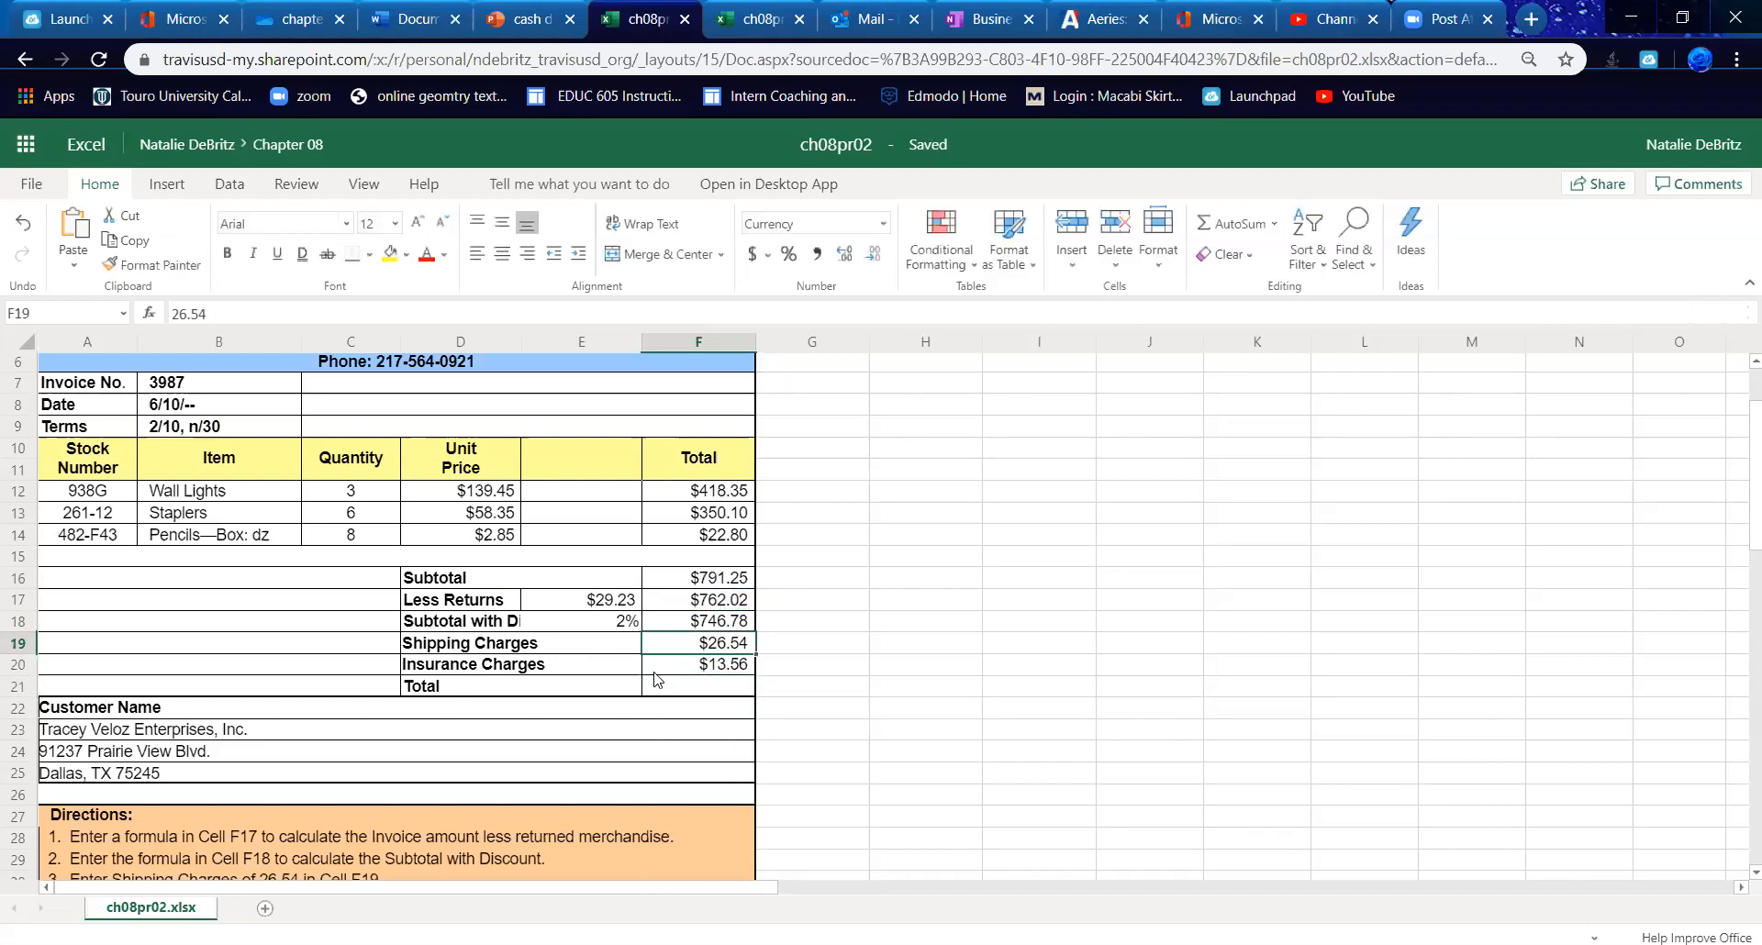
click(1235, 223)
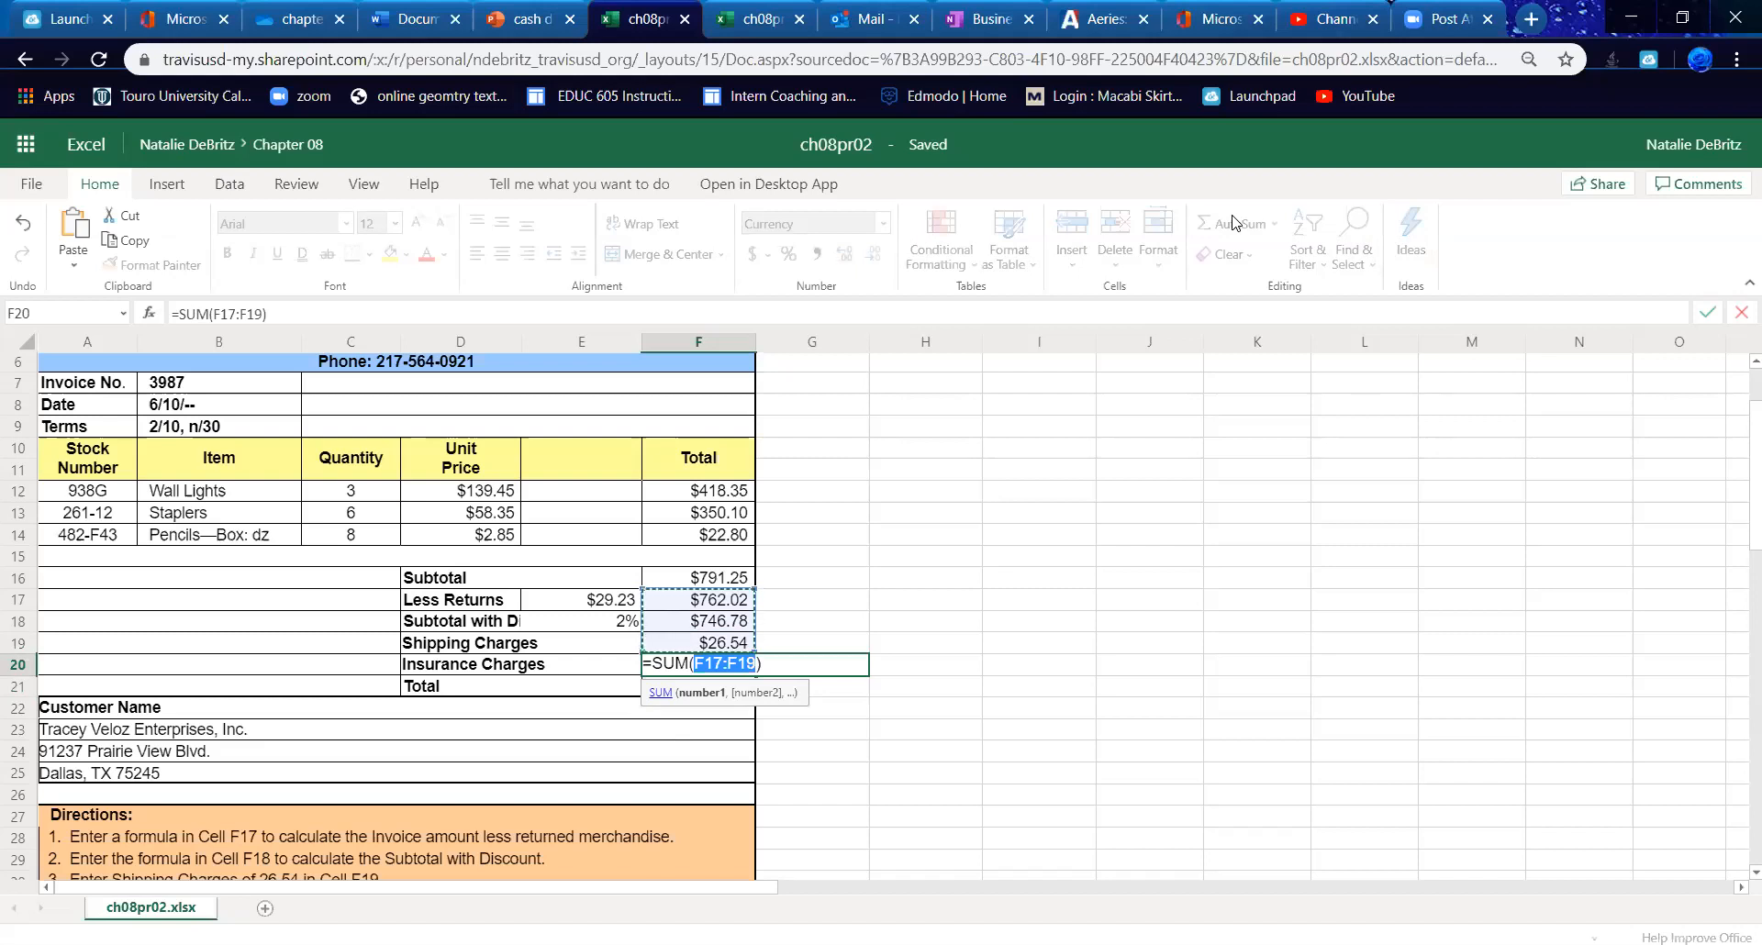
key(ctrl+z)
key(ctrl+z)
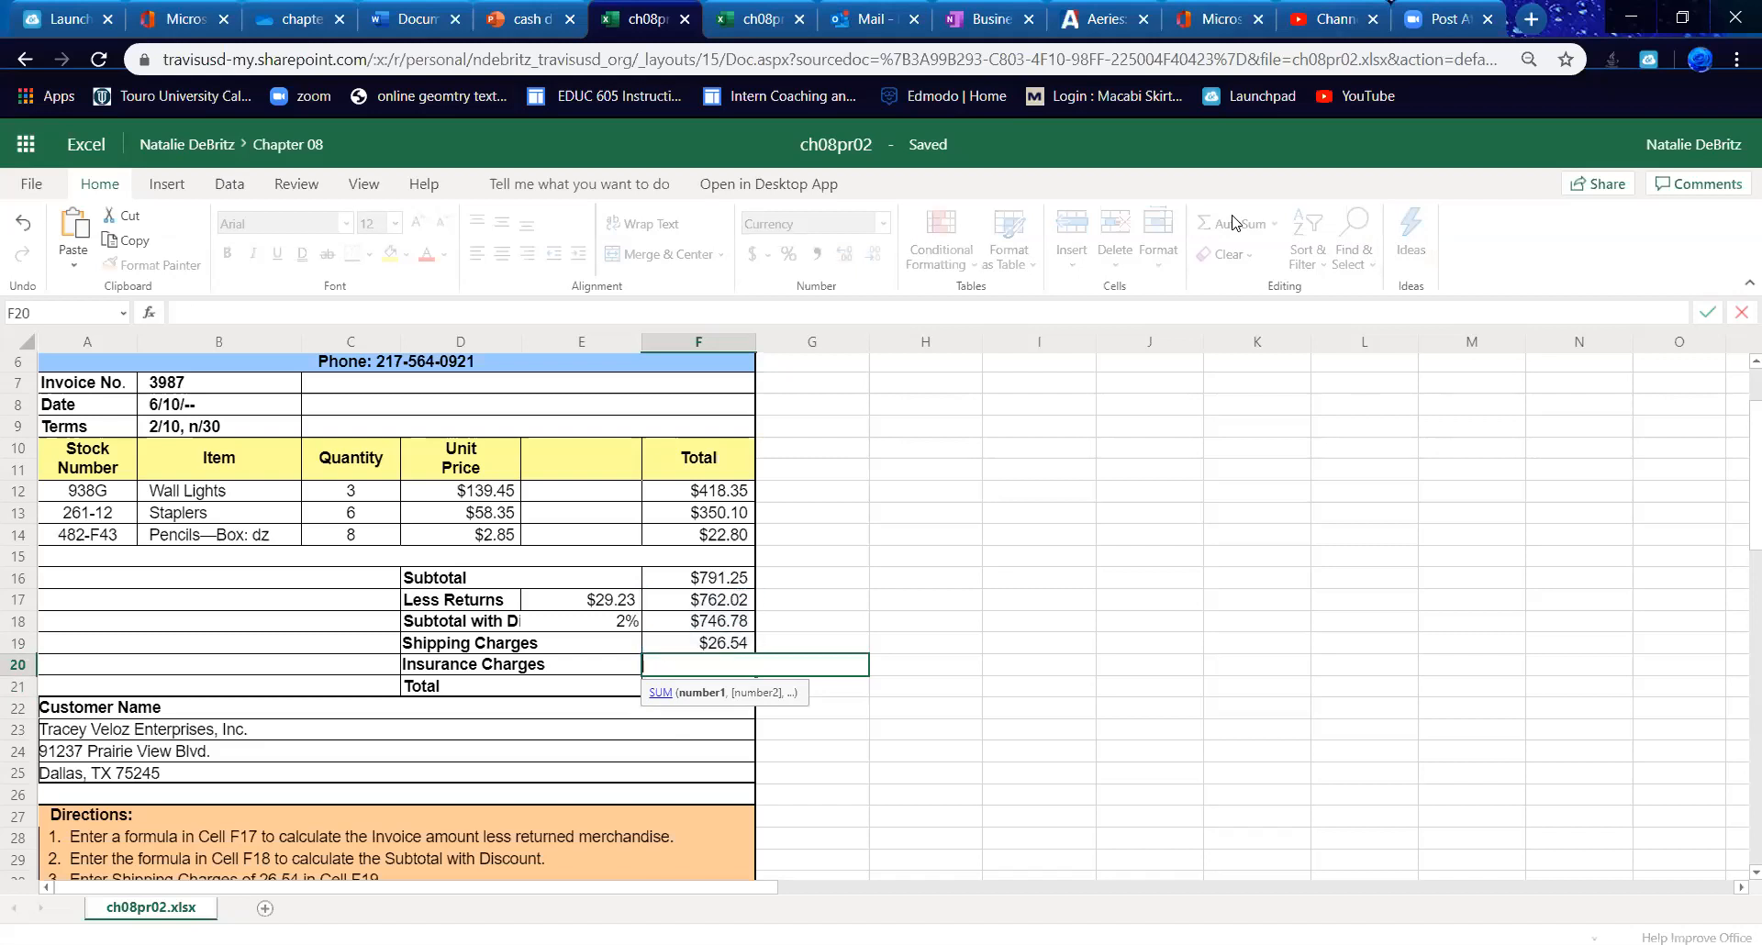
key(Escape)
click(879, 731)
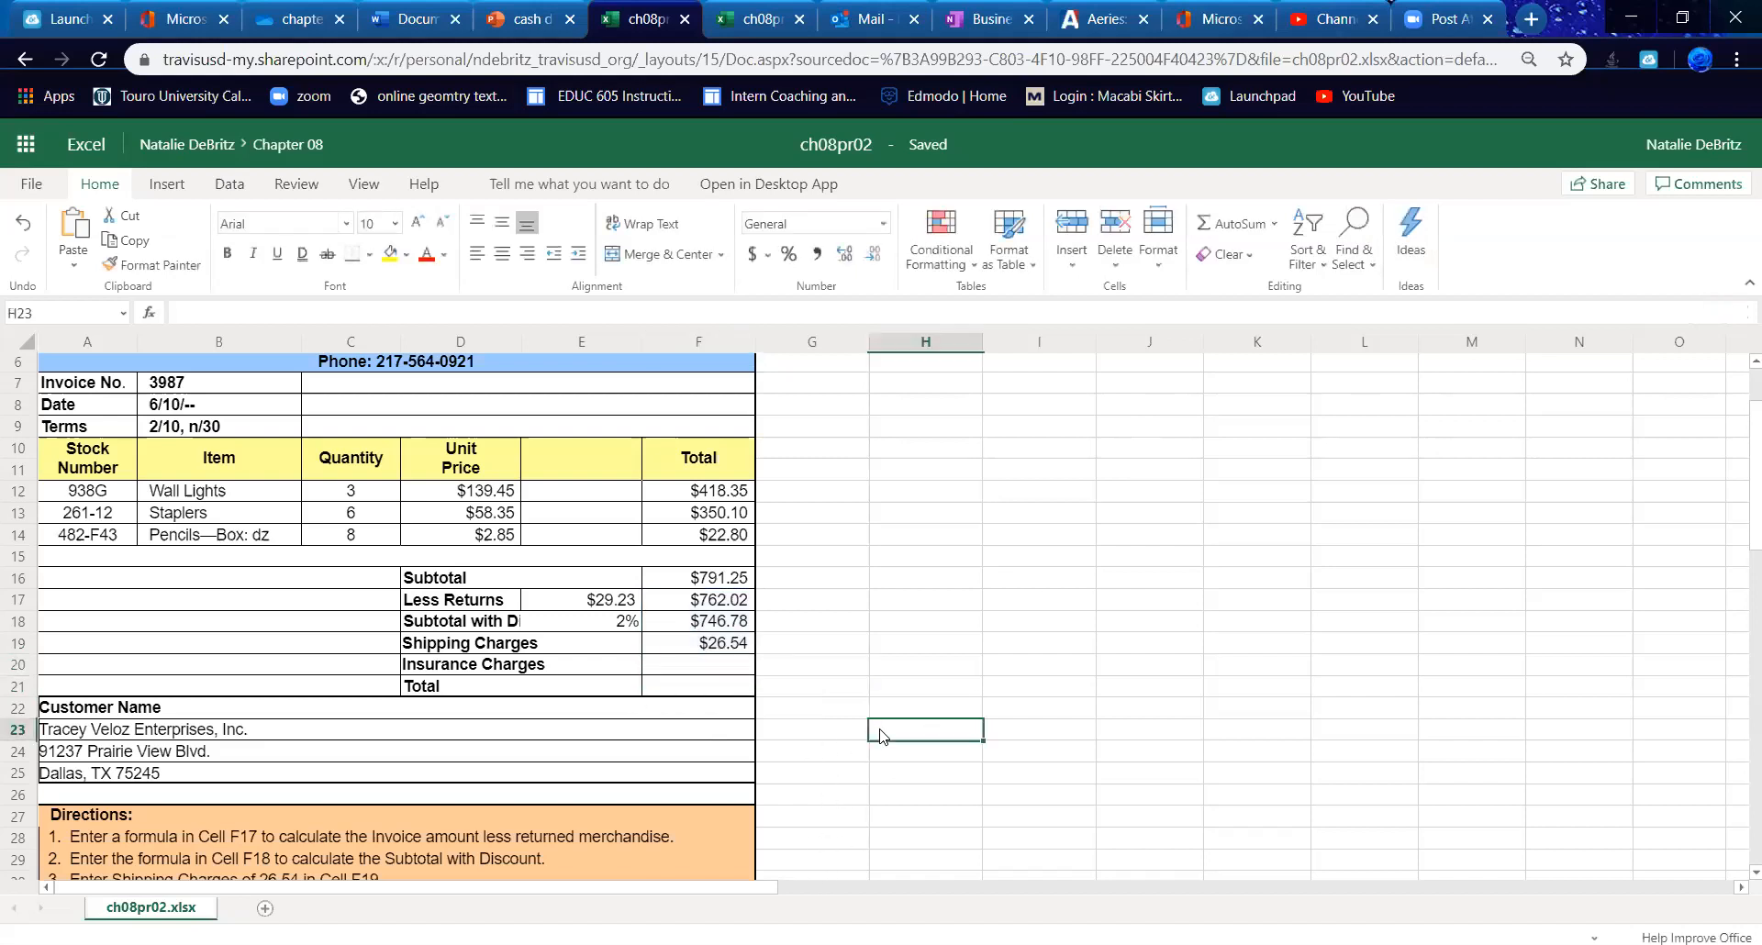
- Enter 13.56 as the Insurance Charges in F20, and calculate the invoice Total in F21 with AutoSum, using =SUM(F17:F20)
click(744, 671)
text(13.56)
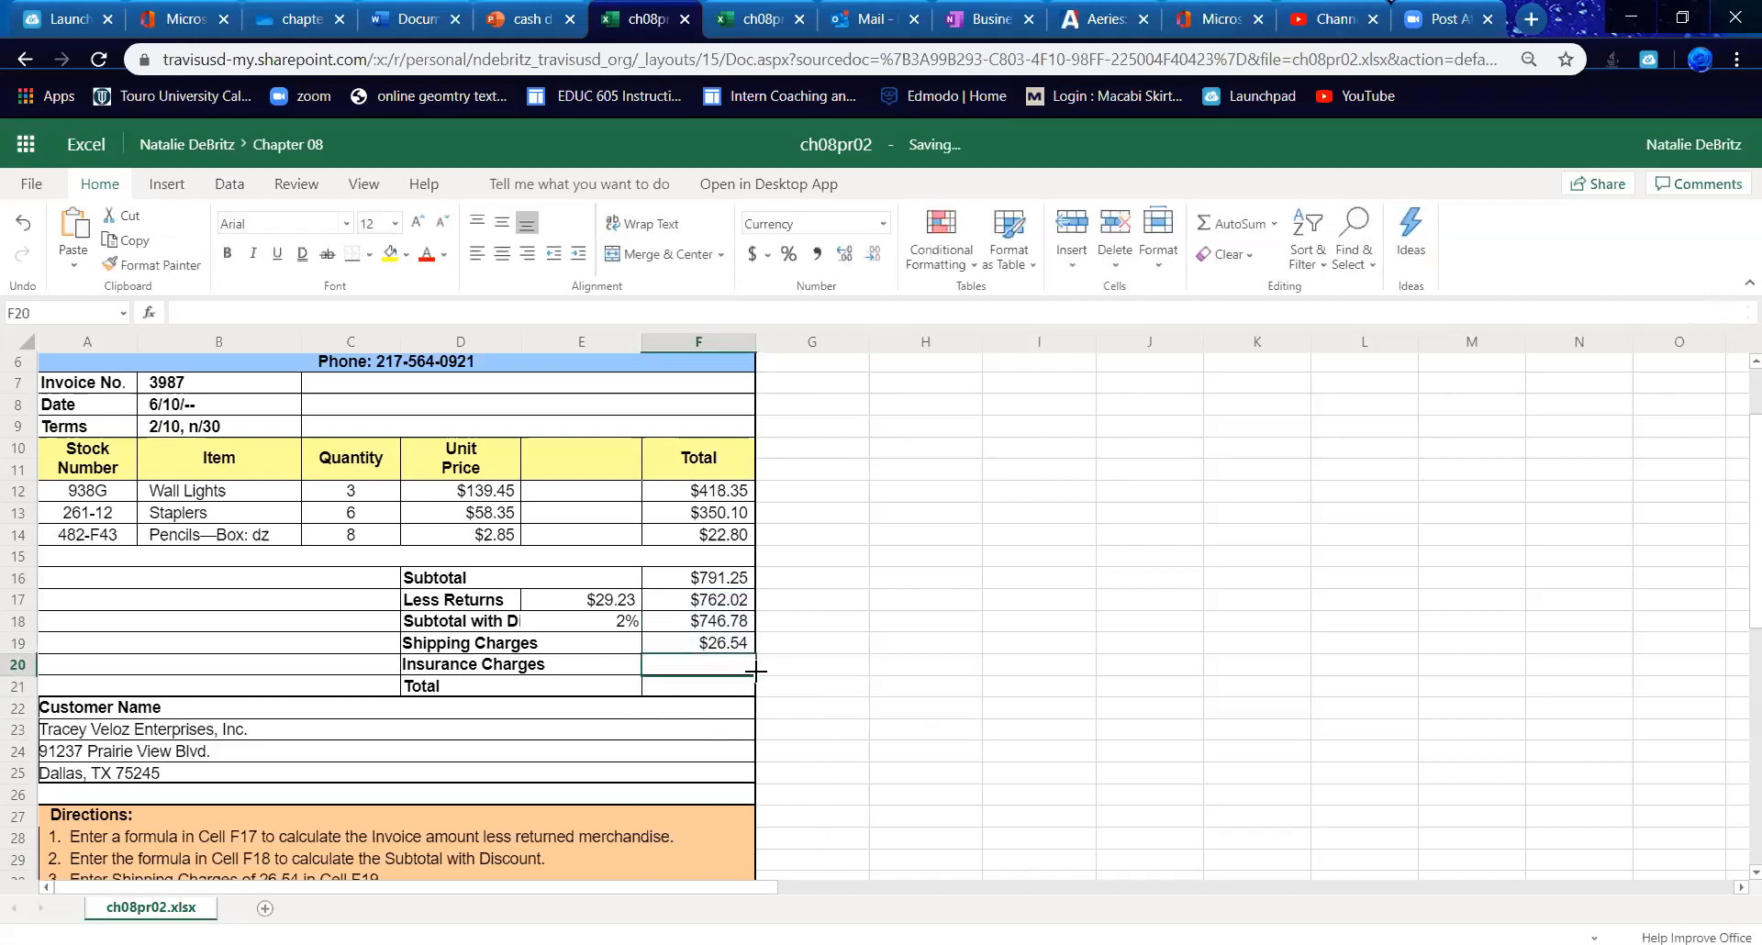
key(Return)
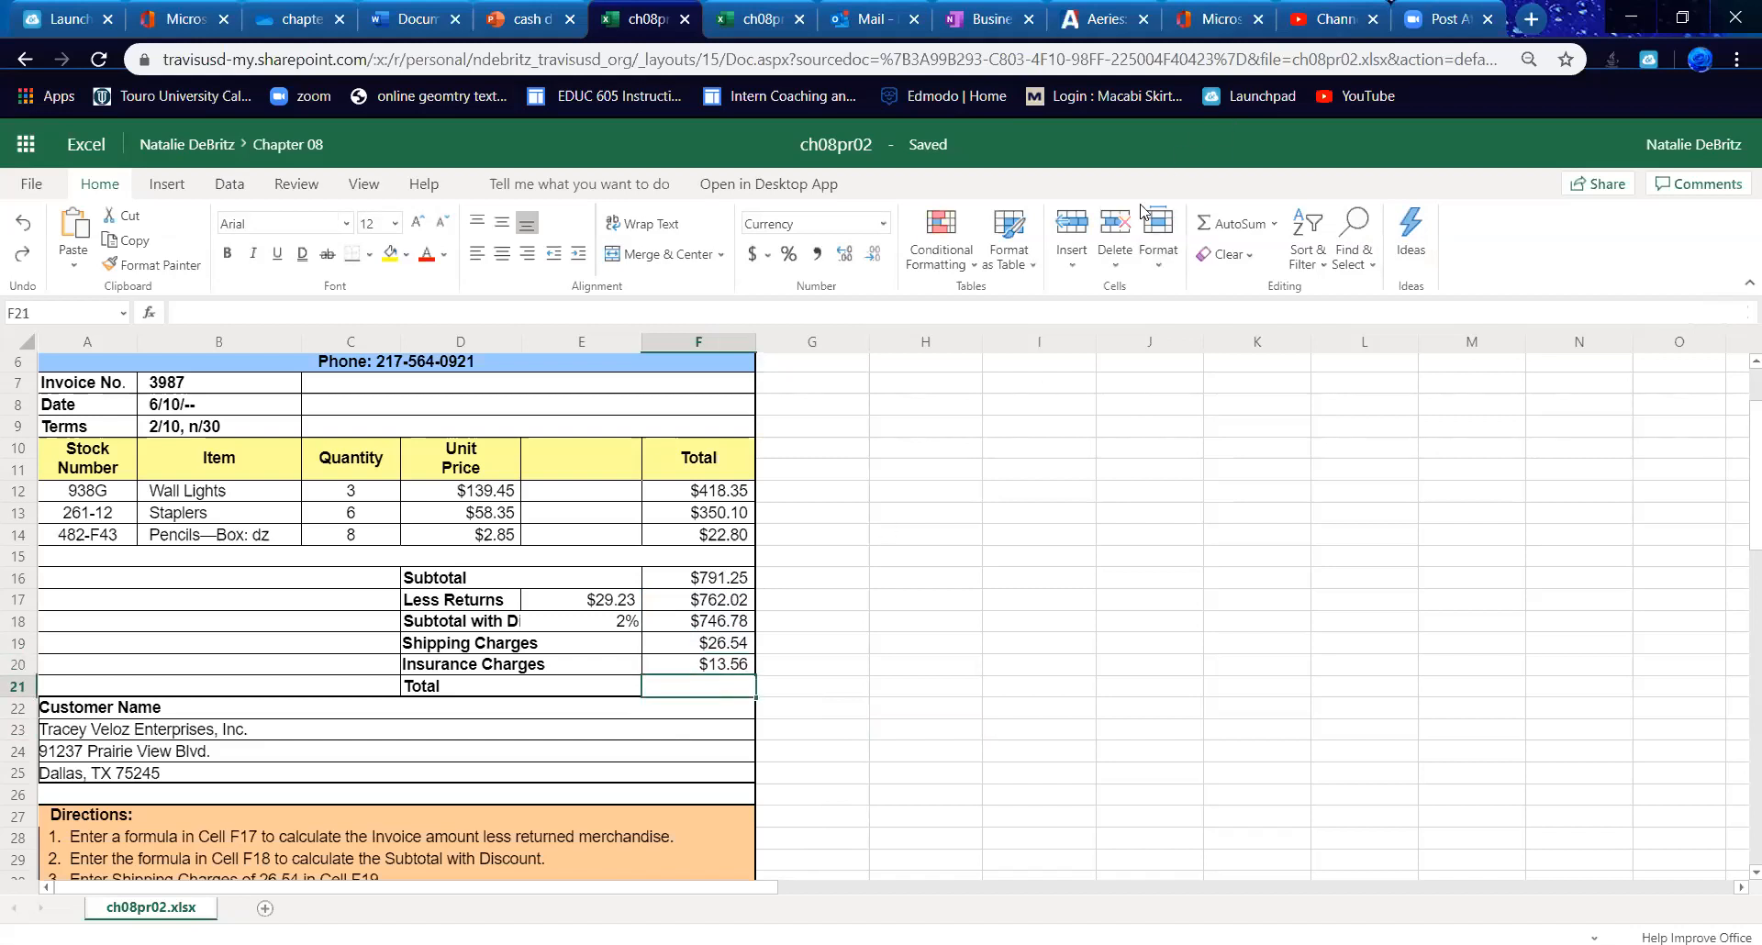
click(1234, 223)
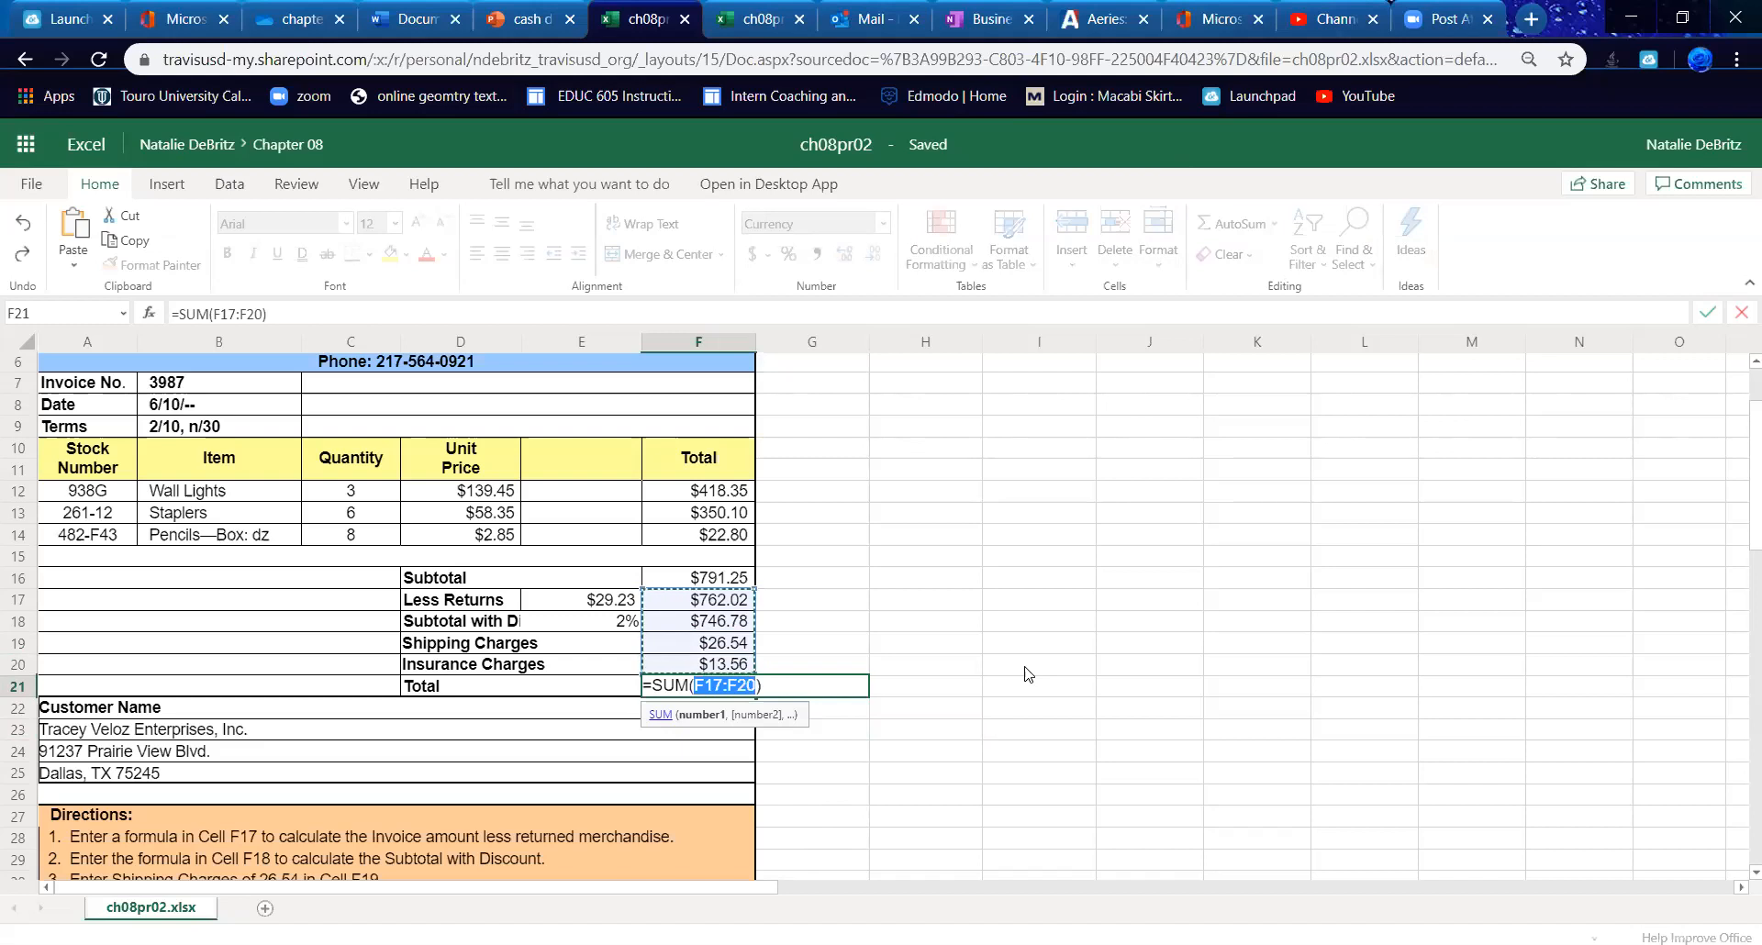
key(Return)
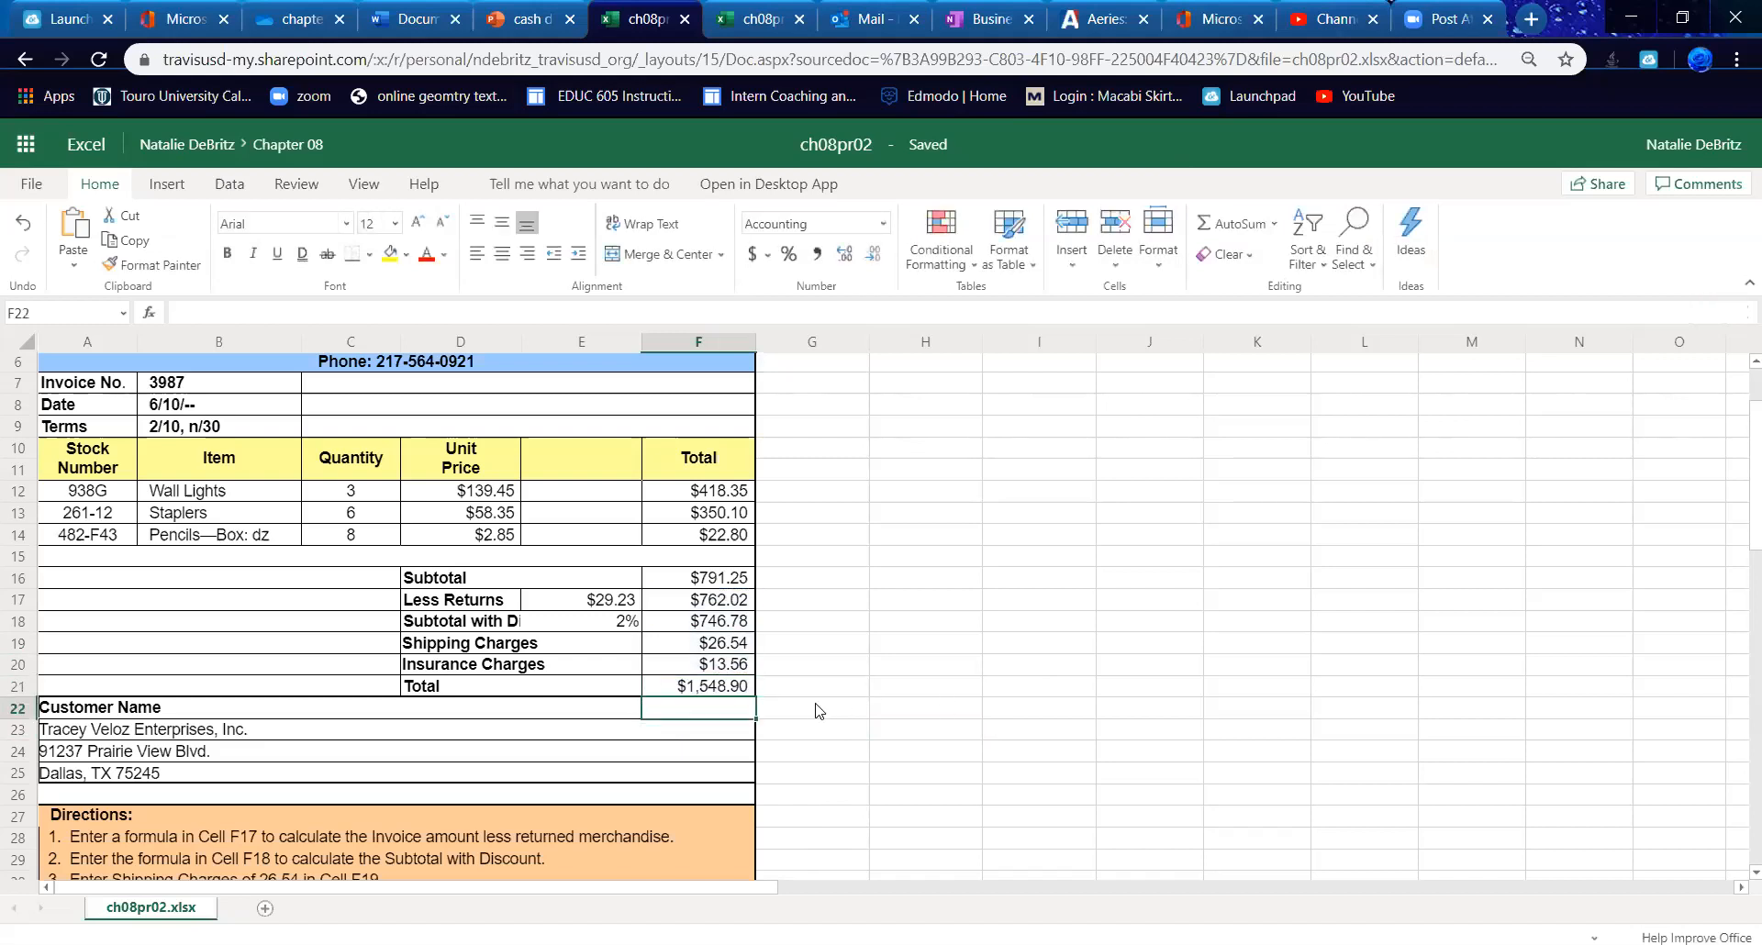